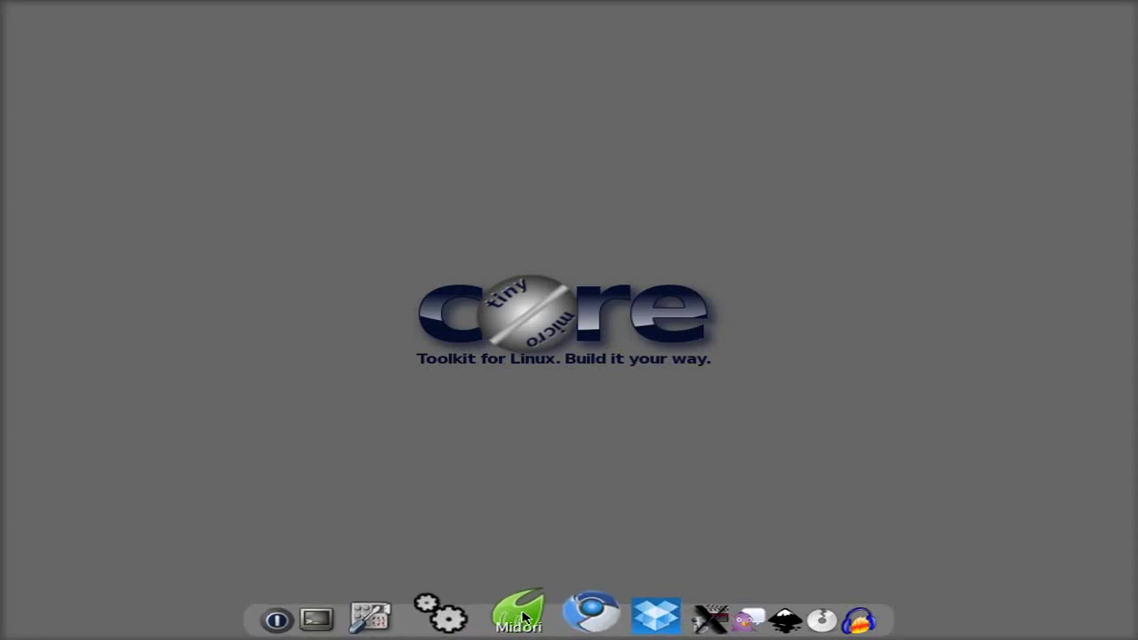
Step: Launch the Midori browser, search Google for "midori", and view the general Wikipedia article on Midori before closing the browser
left_click(520, 615)
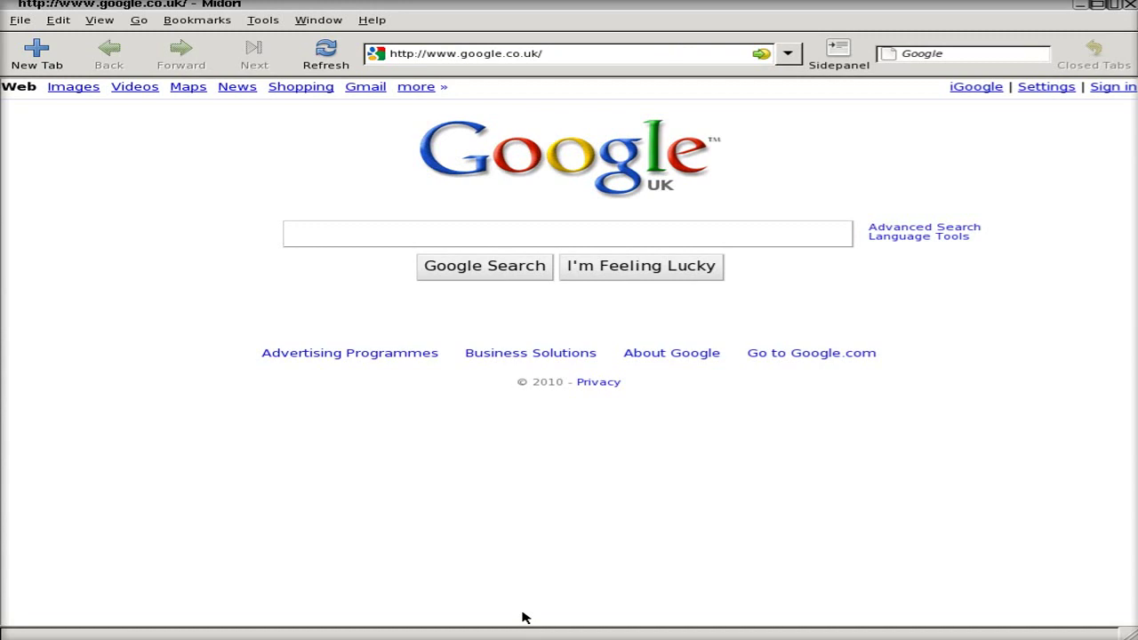
type("midori")
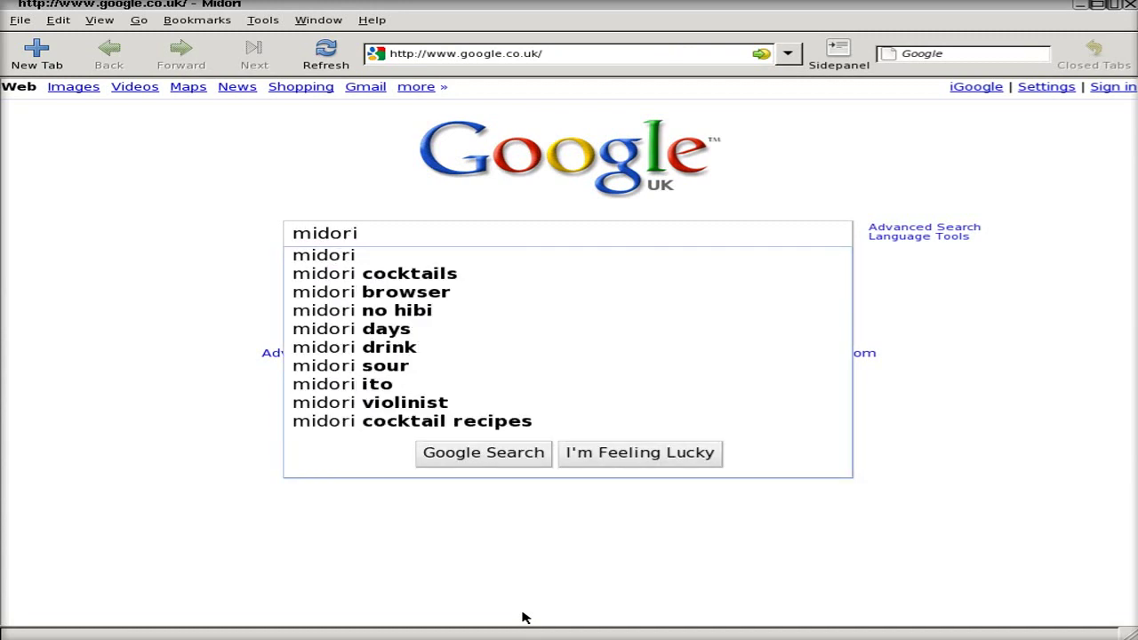
key("Return")
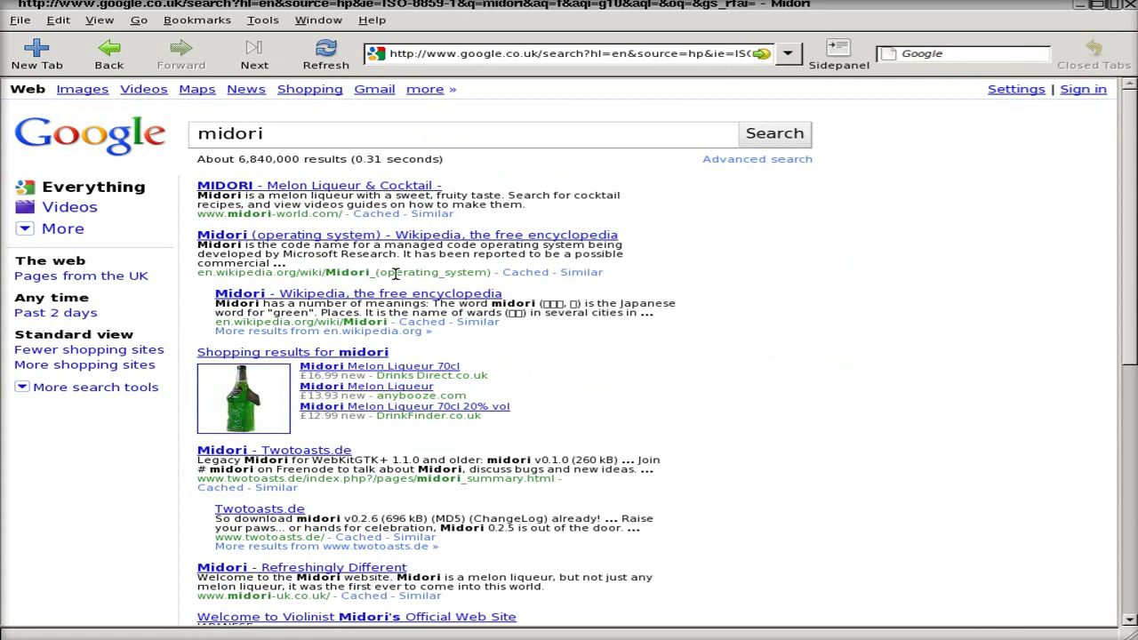
left_click(402, 301)
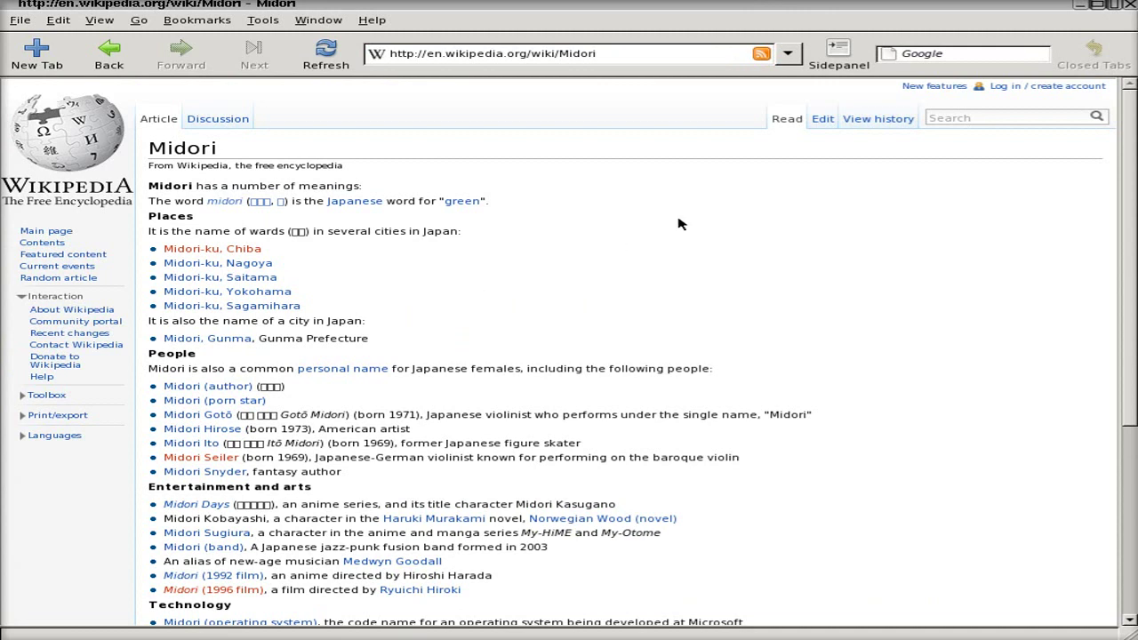
left_click(1130, 7)
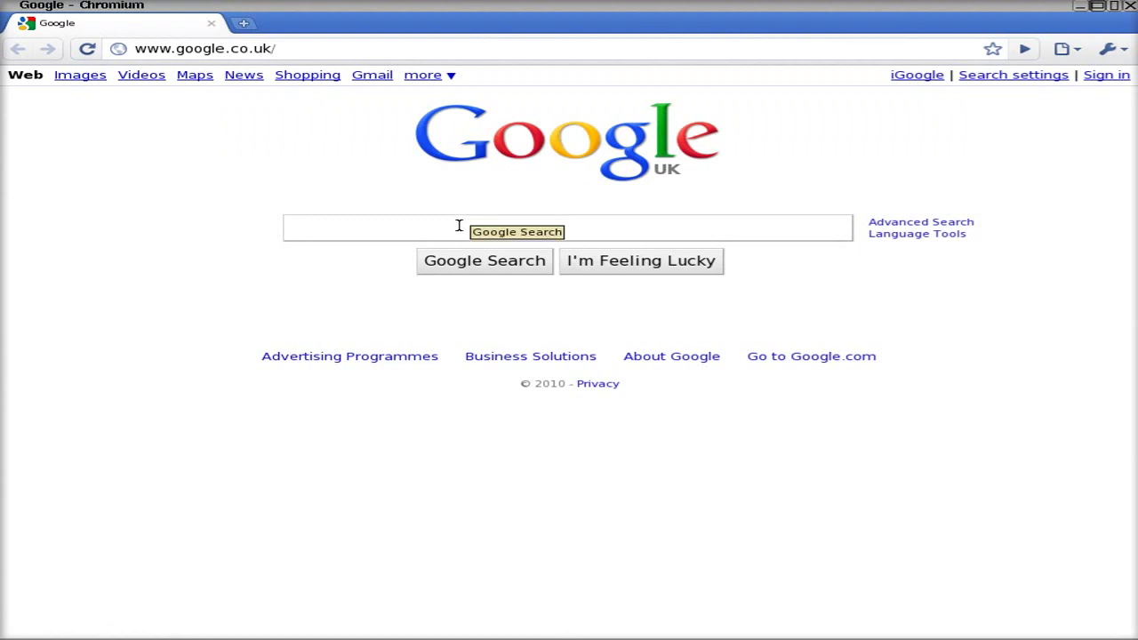
Step: In Chromium, search Google for "bbc" and look over the BBC homepage
type("bbc")
key("Return")
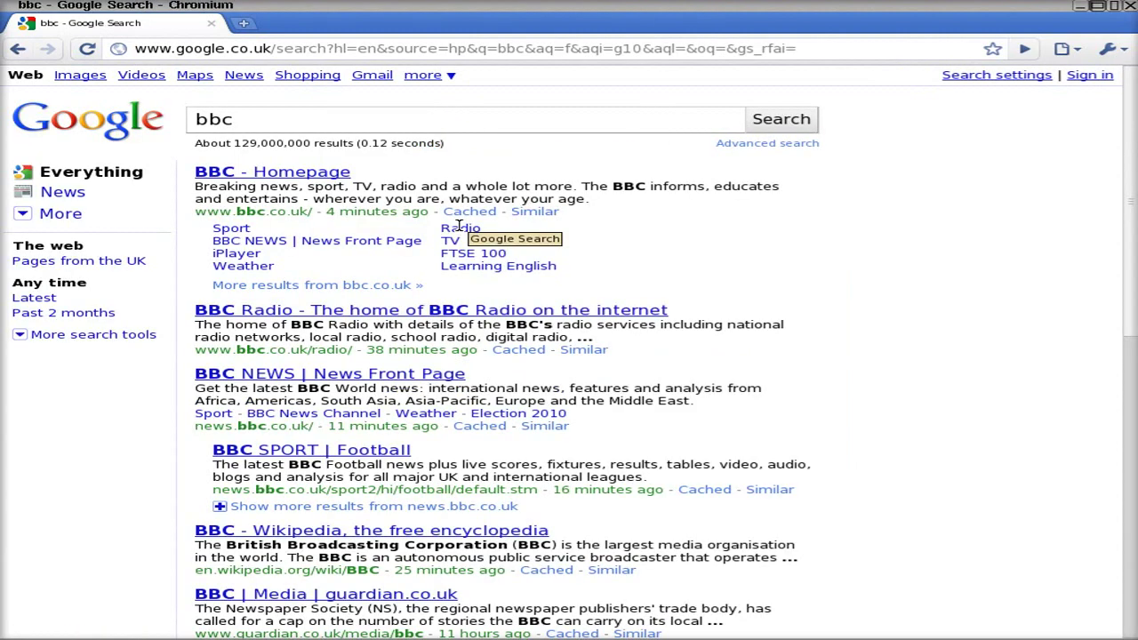
left_click(276, 175)
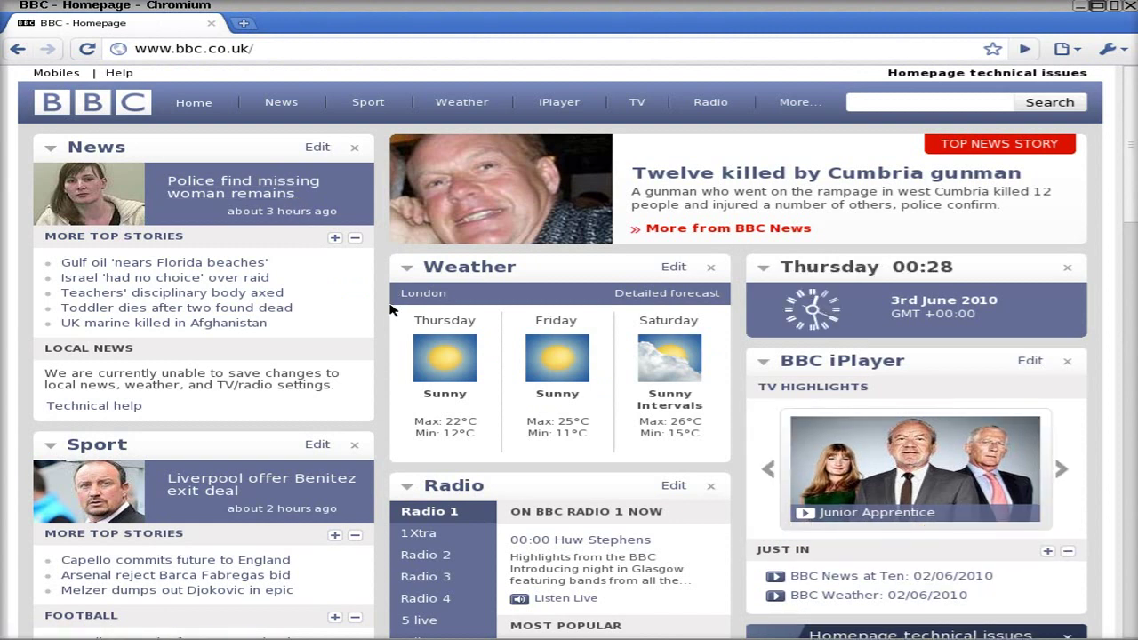
scroll(394, 338, "down", 4)
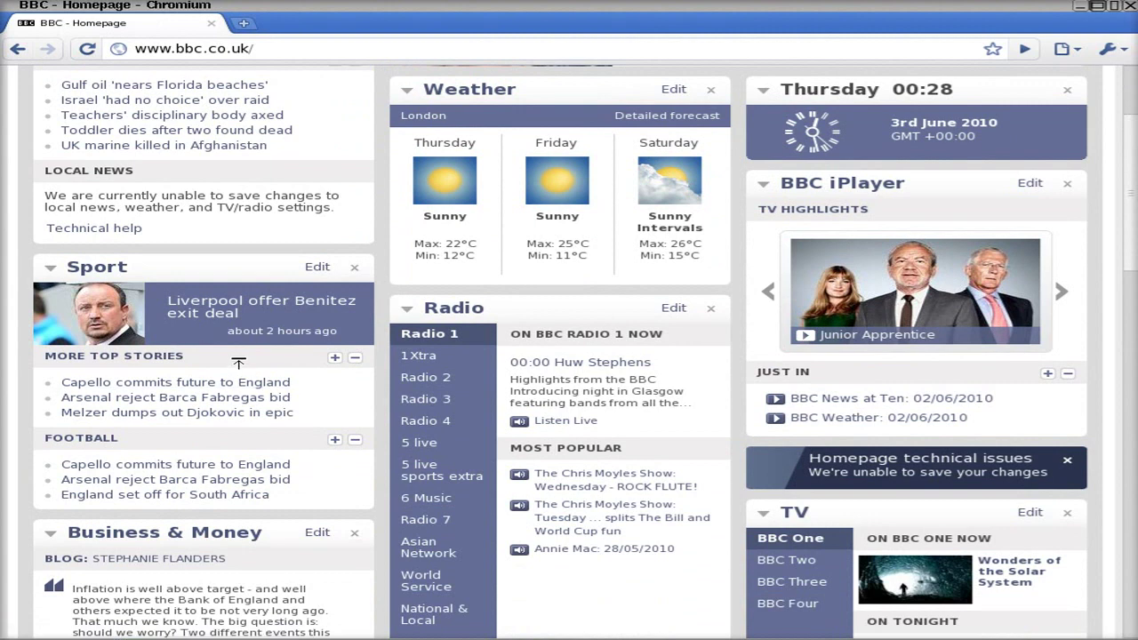
scroll(327, 413, "down", 4)
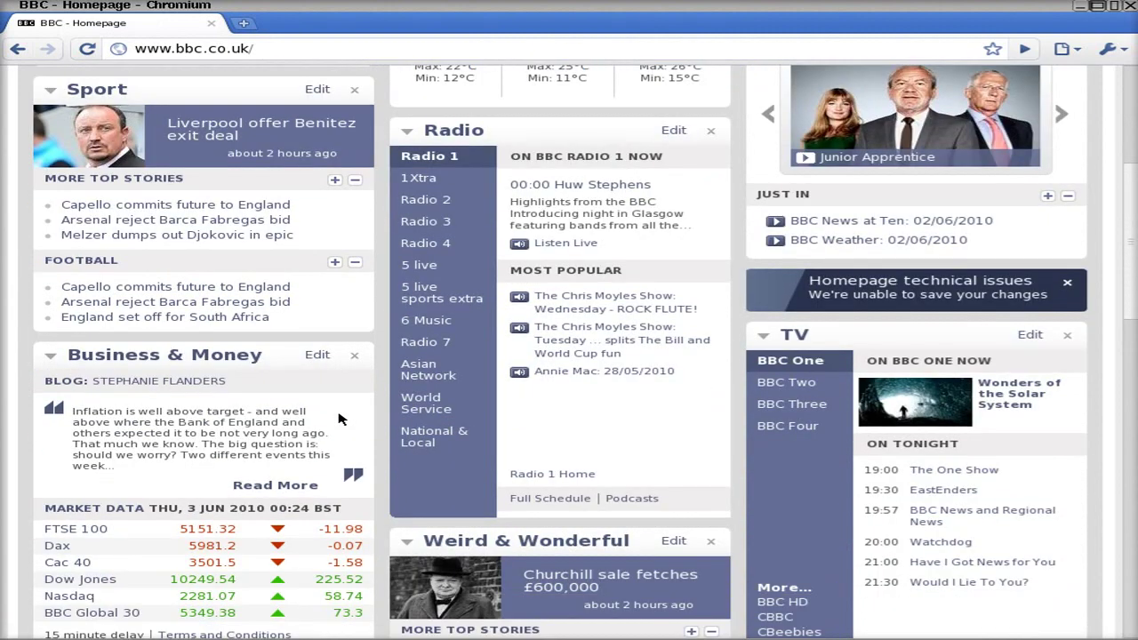
scroll(349, 415, "up", 8)
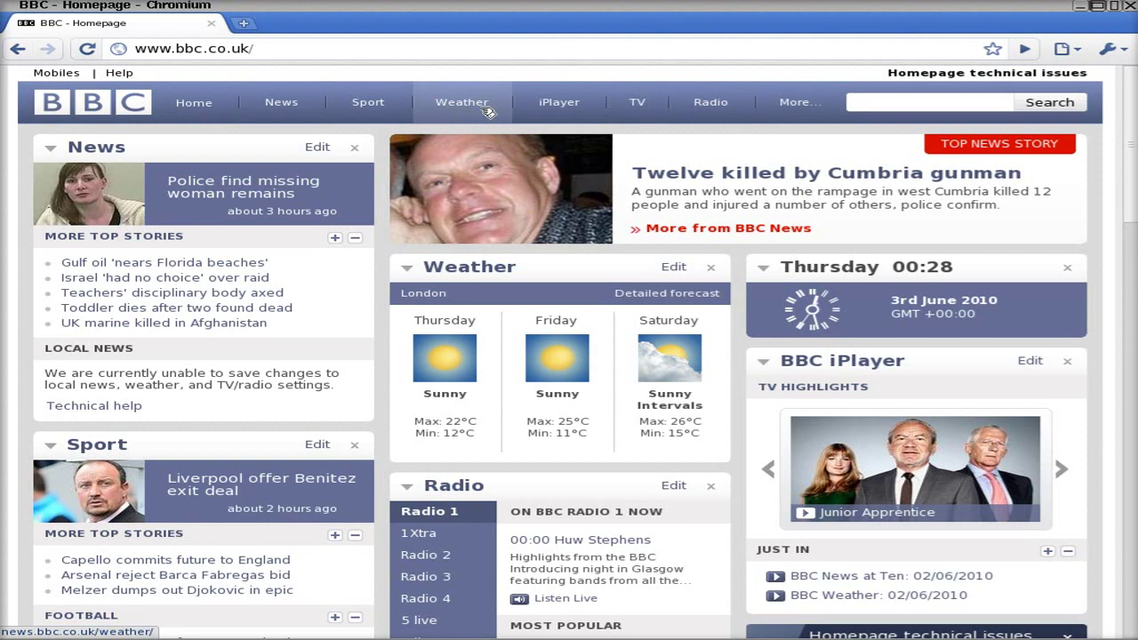
Step: Open the Timewatch episode "Atlantis: The Evidence" on BBC iPlayer and close Chromium
left_click(575, 105)
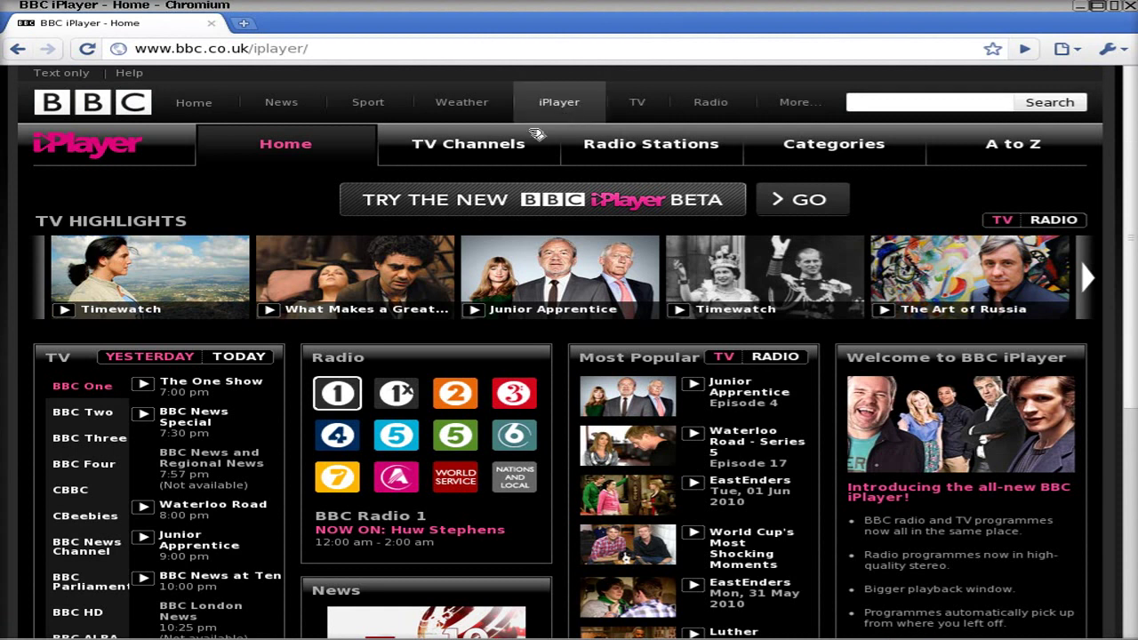
mouse_move(204, 281)
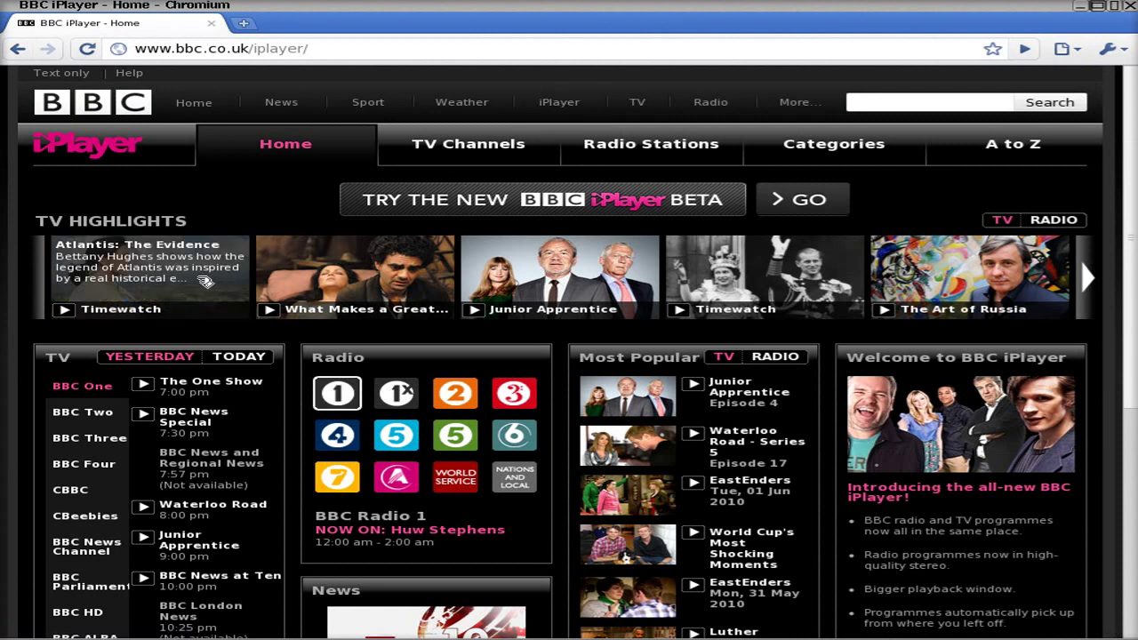
left_click(204, 281)
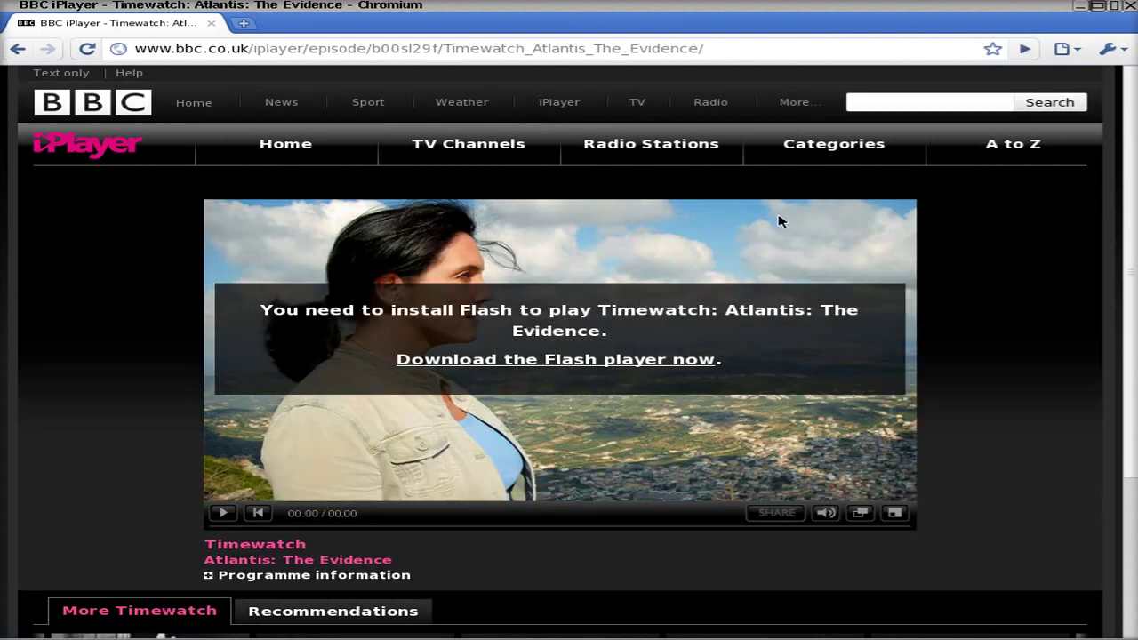
left_click(1131, 6)
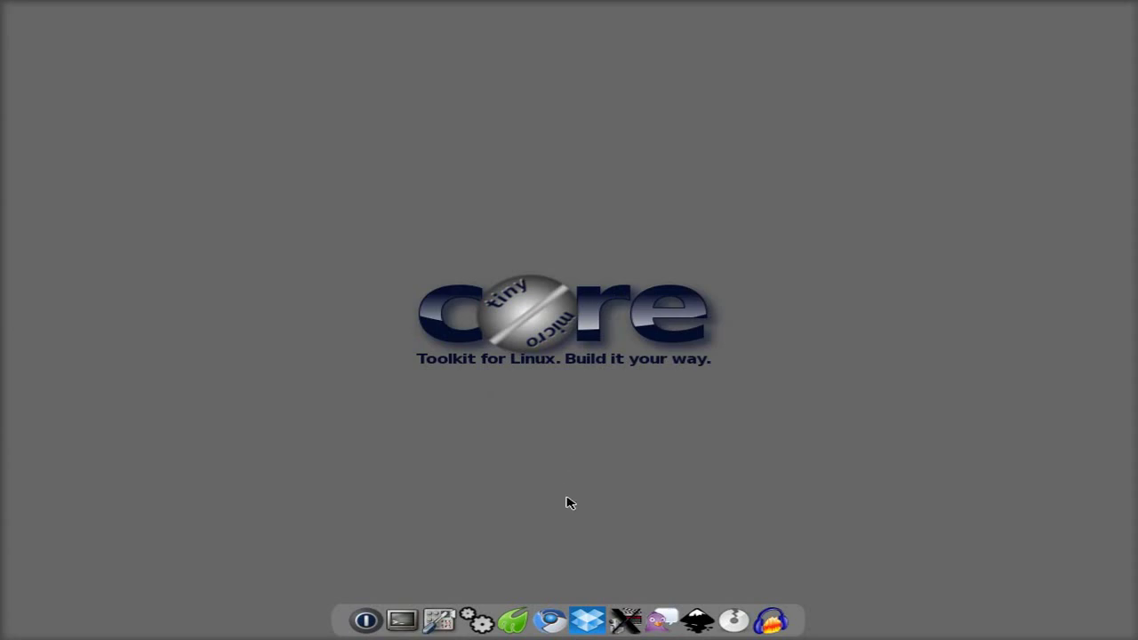
Step: Launch Dropbox, view the account creation form for people without an account, and exit the setup
left_click(592, 620)
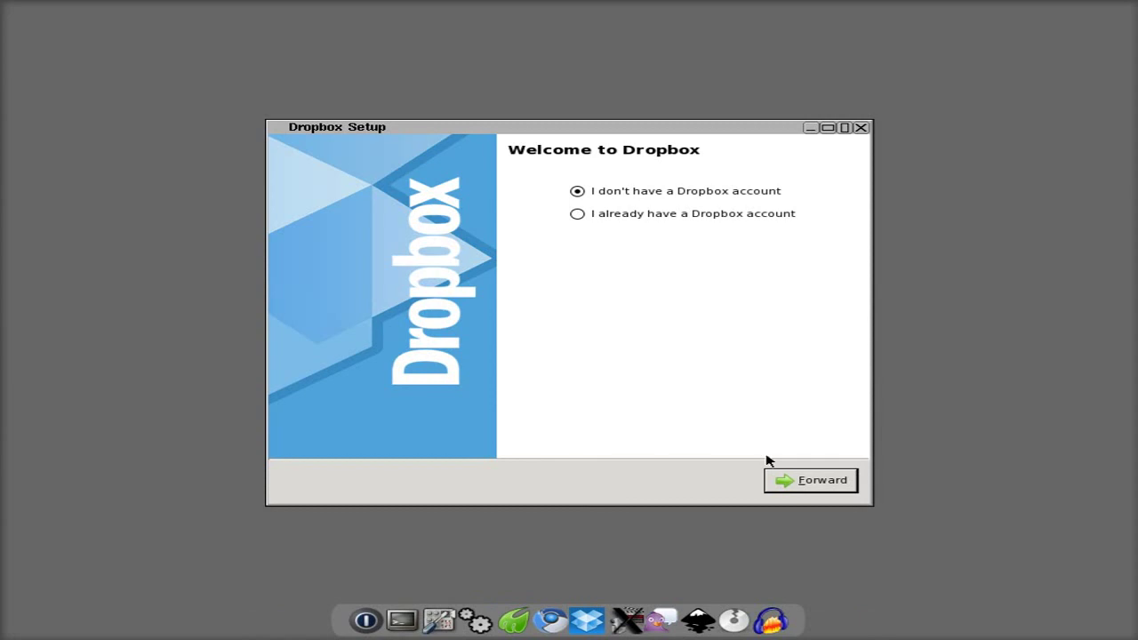
left_click(785, 482)
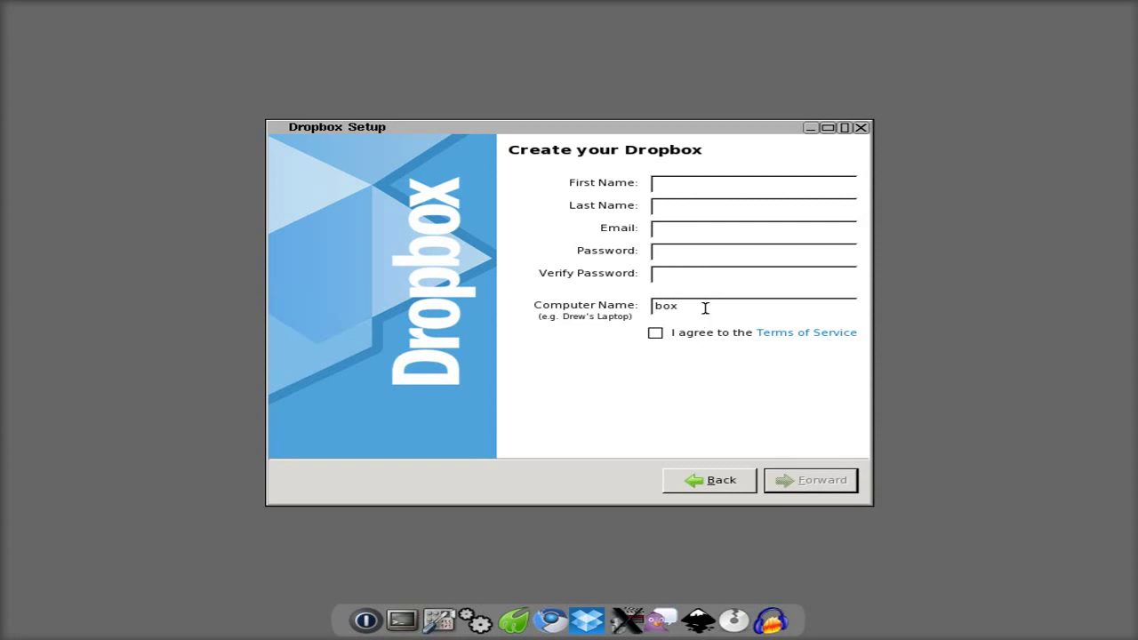
left_click(862, 128)
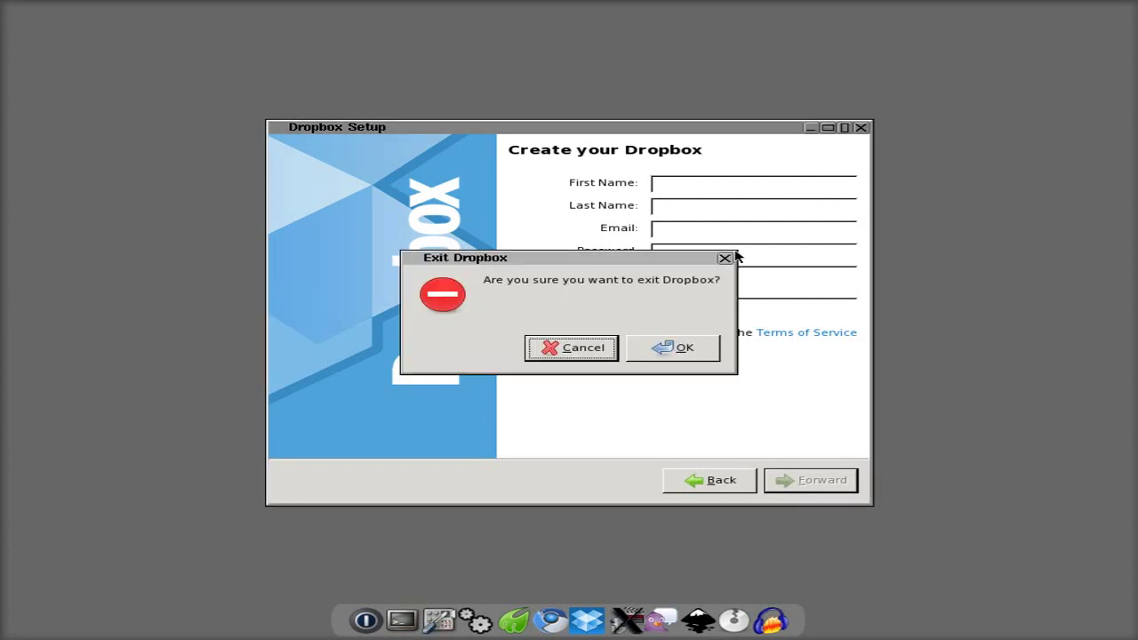
left_click(667, 348)
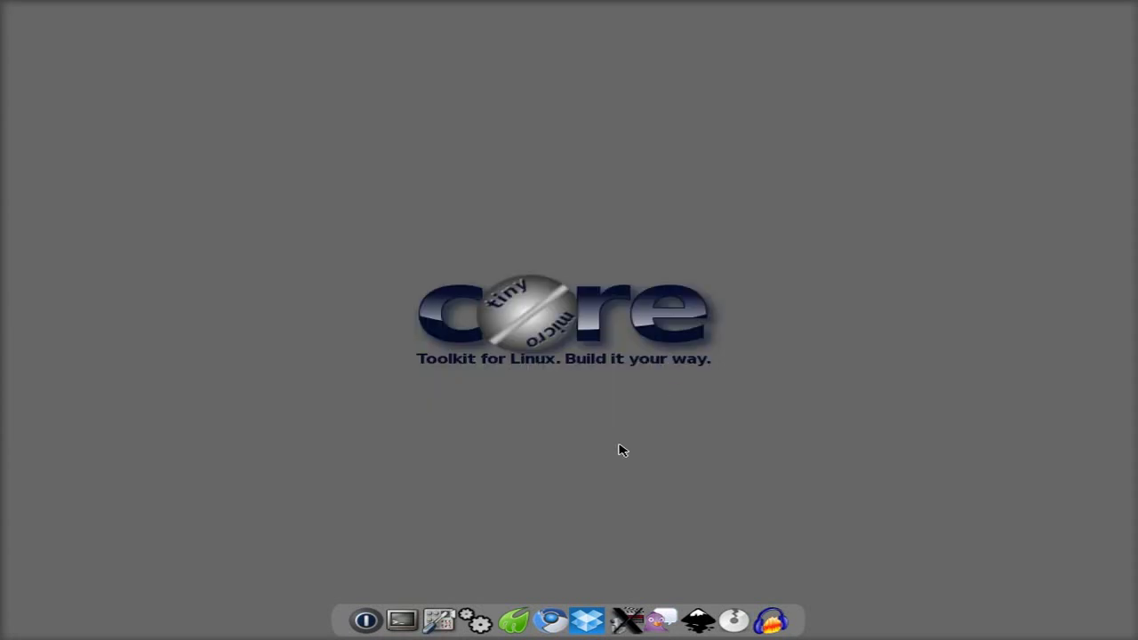
Step: Launch XVidCap, move its recorder window and capture frame closer to the desktop's centre, and close it
left_click(633, 614)
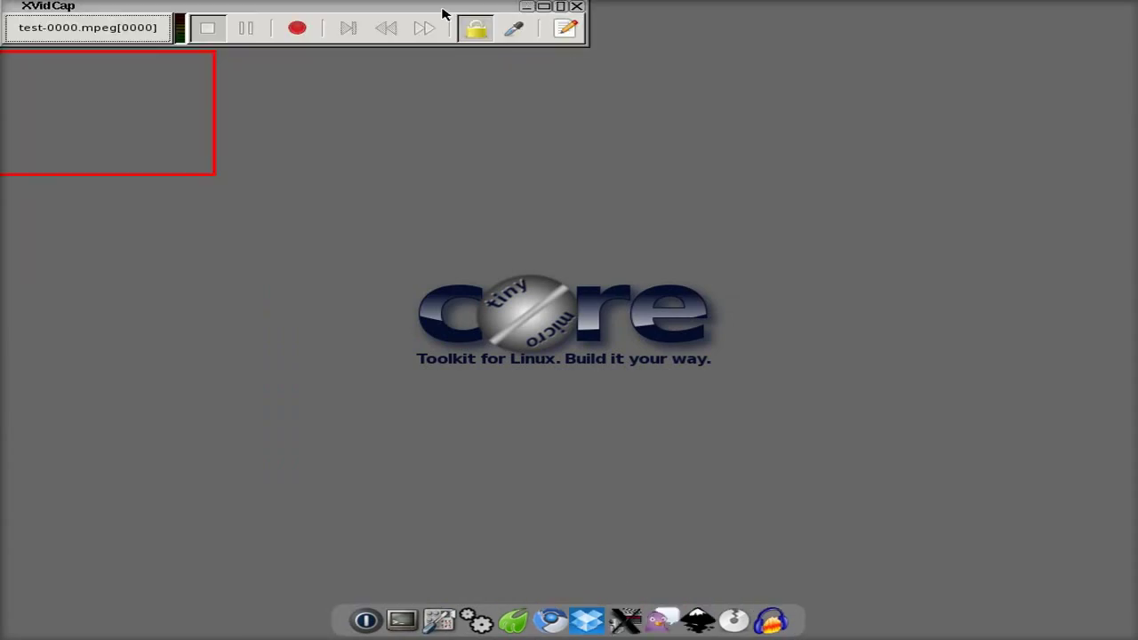
left_click_drag(442, 8, 657, 105)
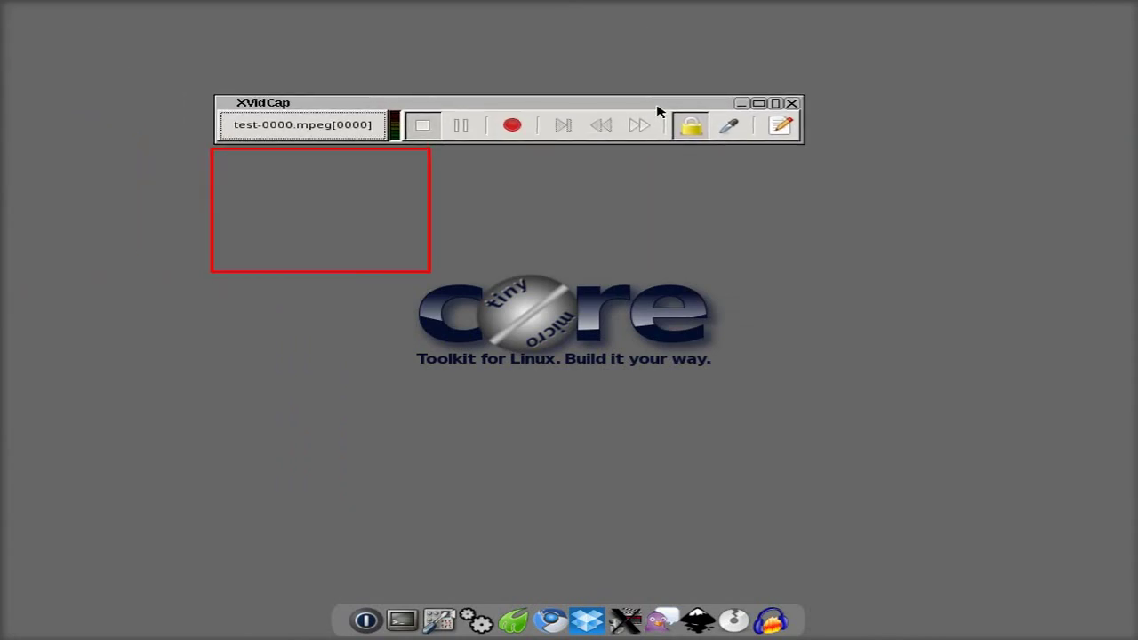
left_click(791, 104)
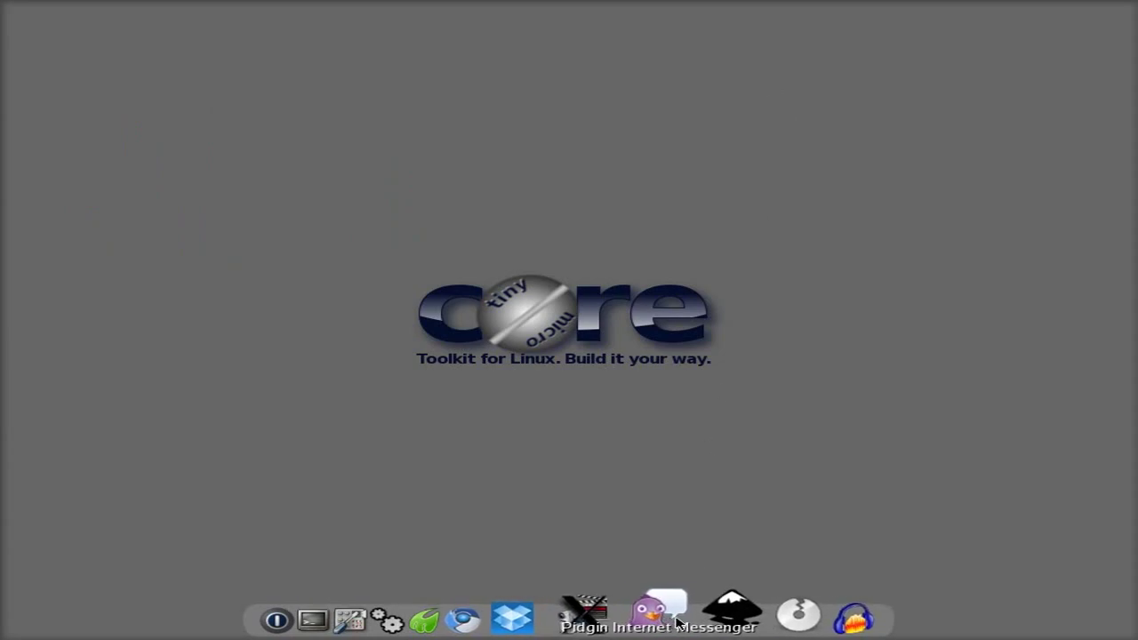
Step: Launch InkscapeLite to view its blank drawing document and close it
left_click(702, 618)
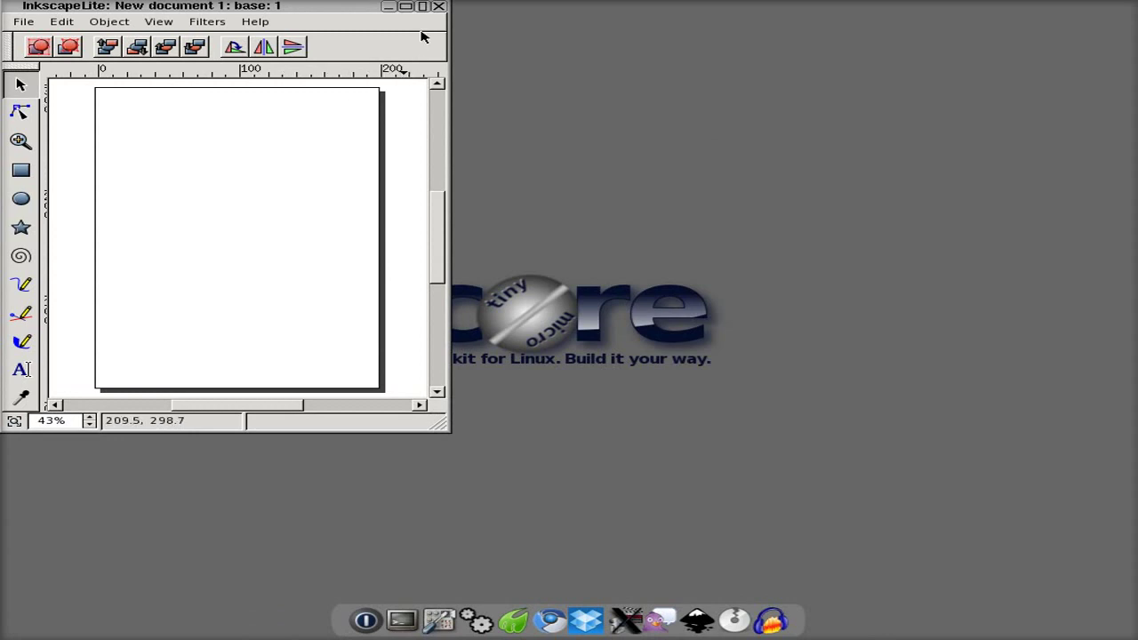
left_click(439, 7)
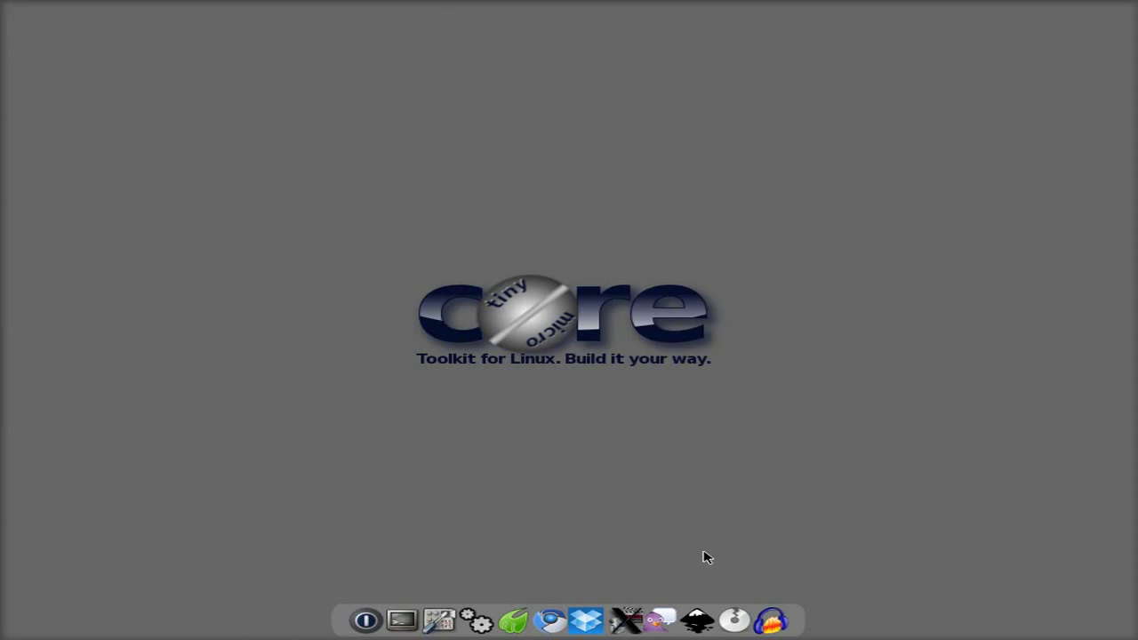
Step: Launch the Asunder CD ripper and show the encoding options in its preferences
left_click(743, 612)
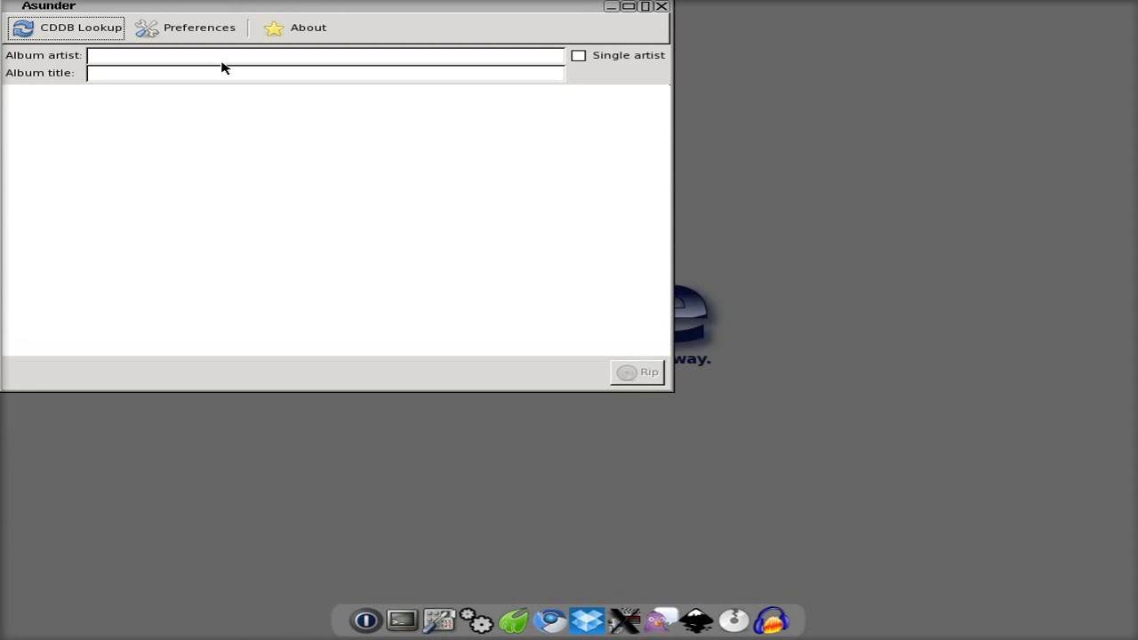
left_click(210, 36)
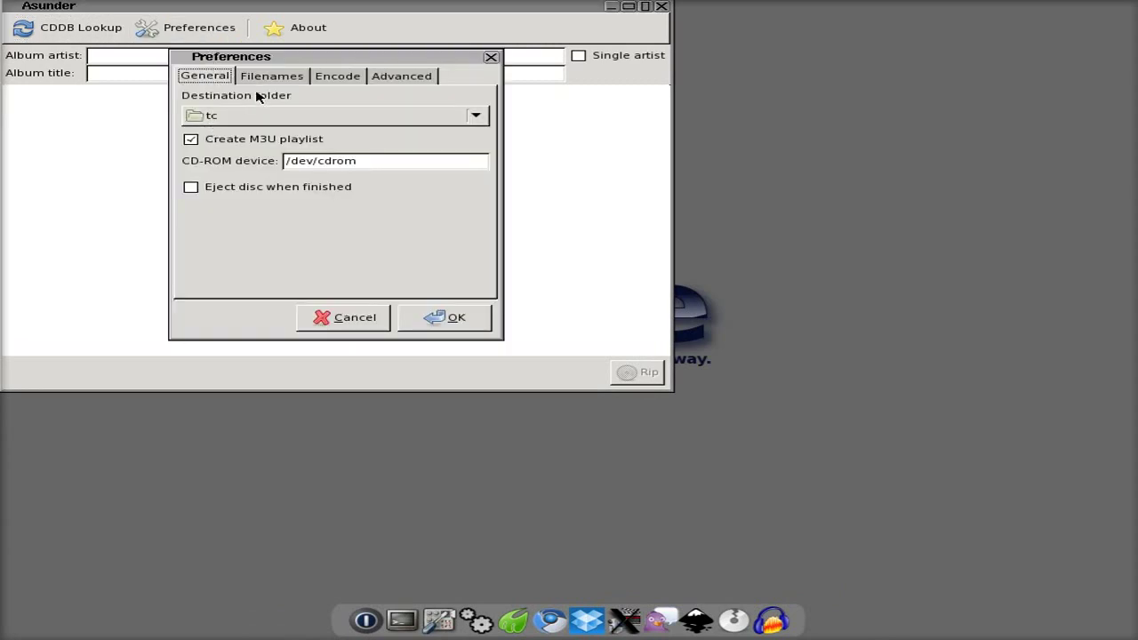
left_click(341, 82)
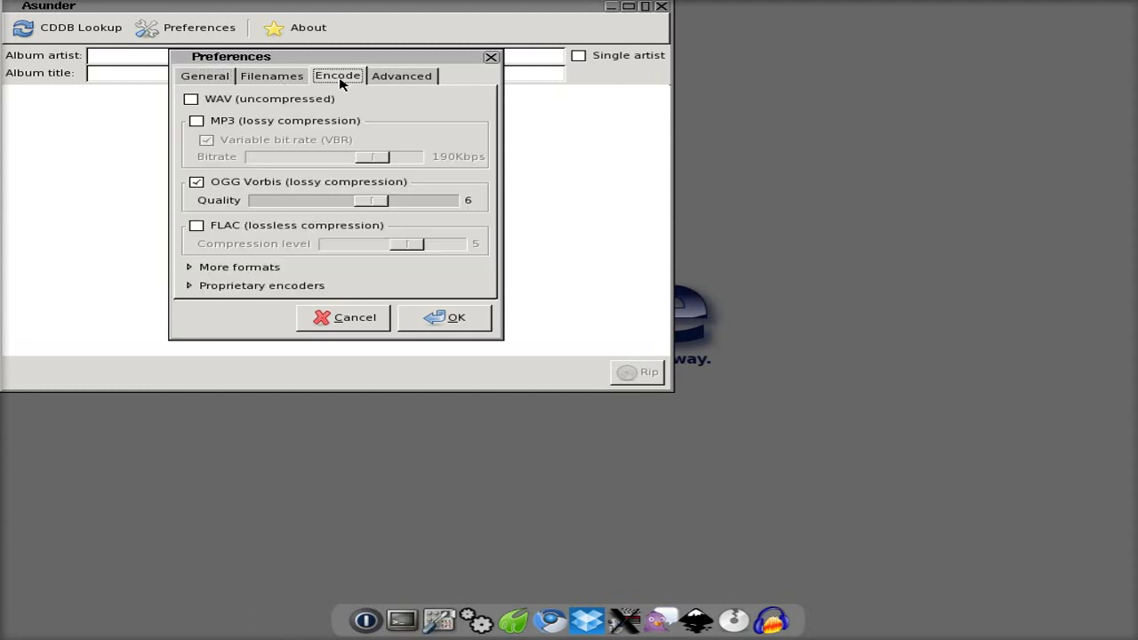
Step: Try MP3 encoding at 320 Kbps with variable bit rate disabled, discard the preference changes and close Asunder
left_click(197, 122)
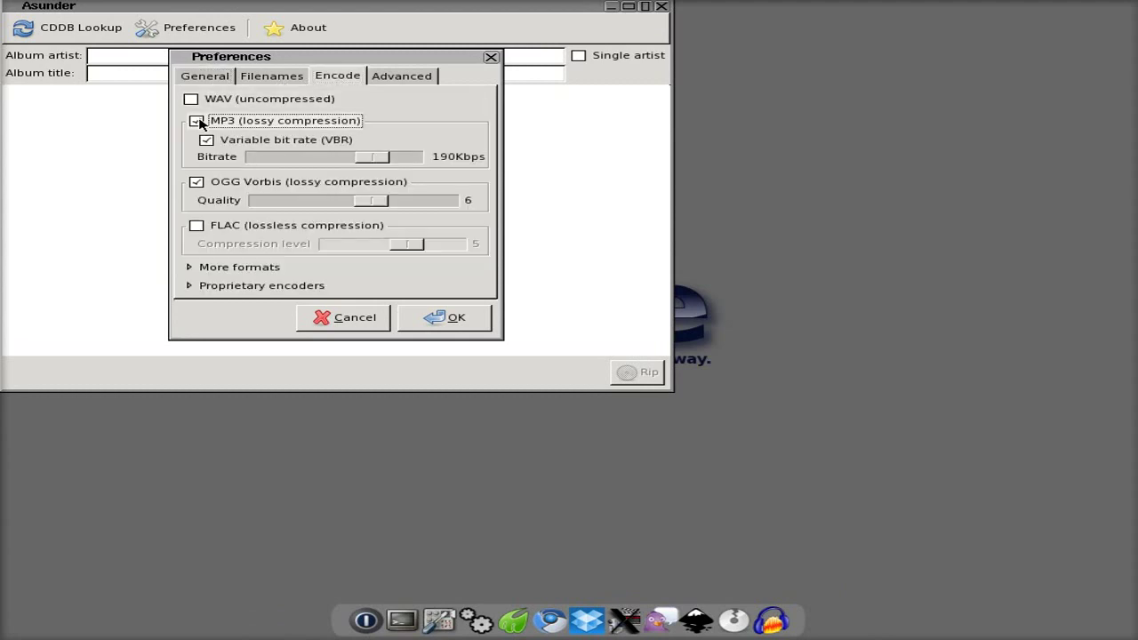
left_click(206, 142)
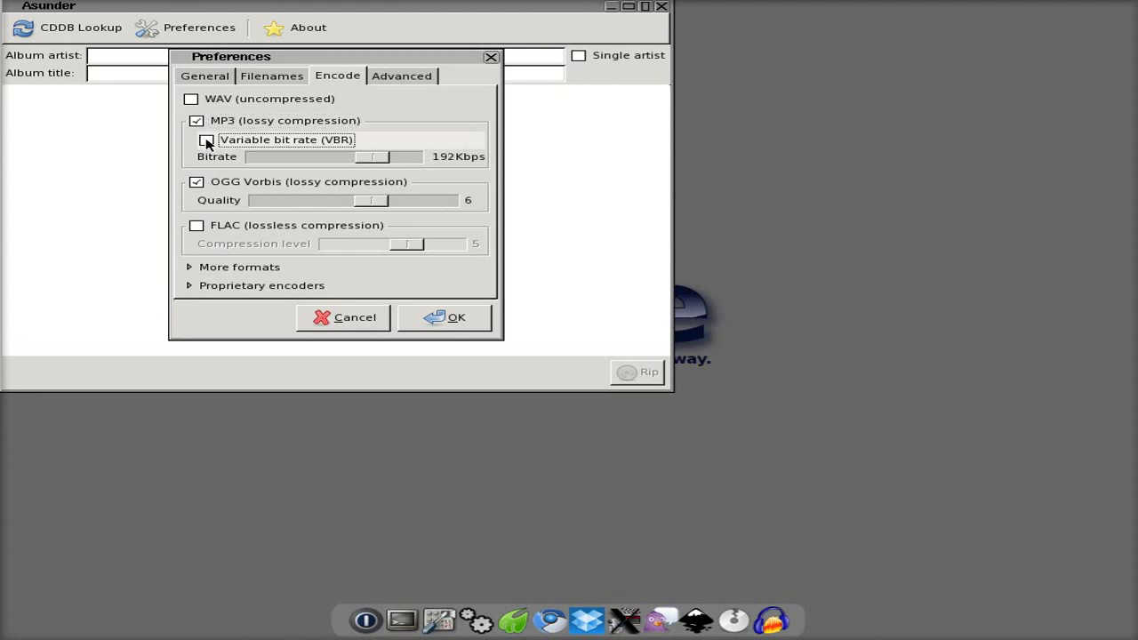
left_click(371, 158)
left_click_drag(371, 158, 401, 158)
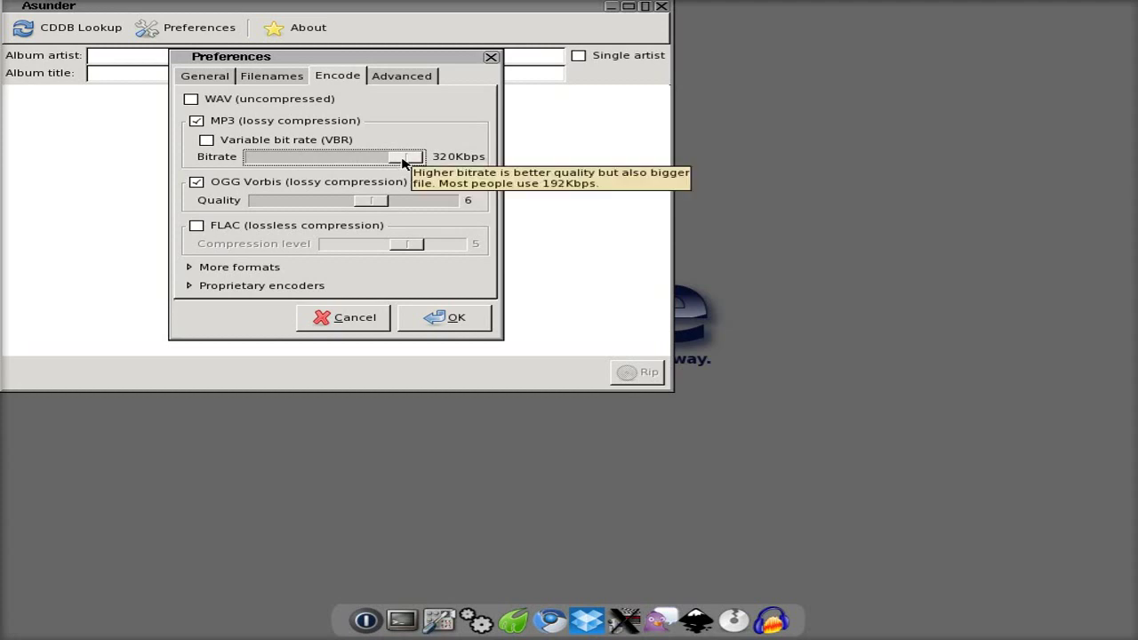
left_click(382, 320)
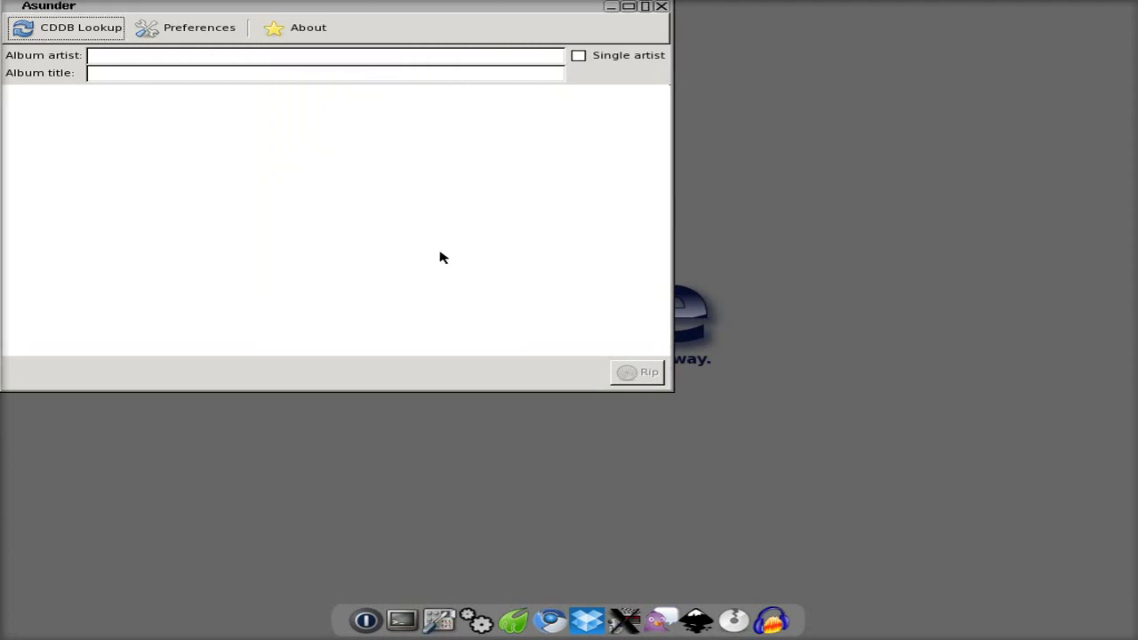
left_click(662, 7)
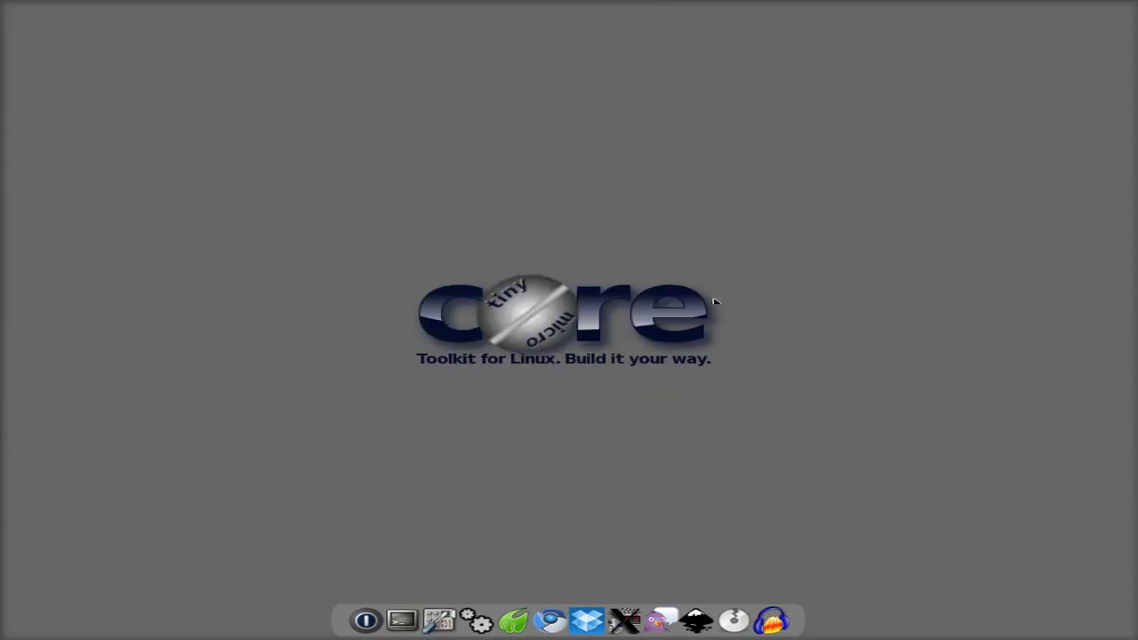
Step: Launch Audacity with English as its language and expand its window to fill the whole screen
left_click(777, 613)
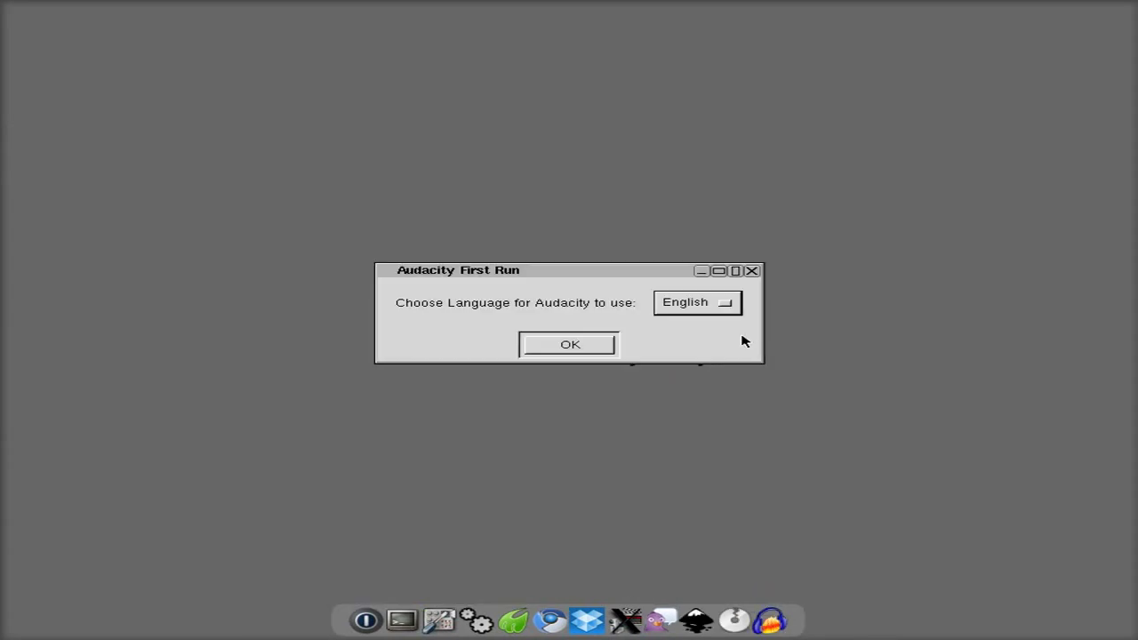
left_click(583, 346)
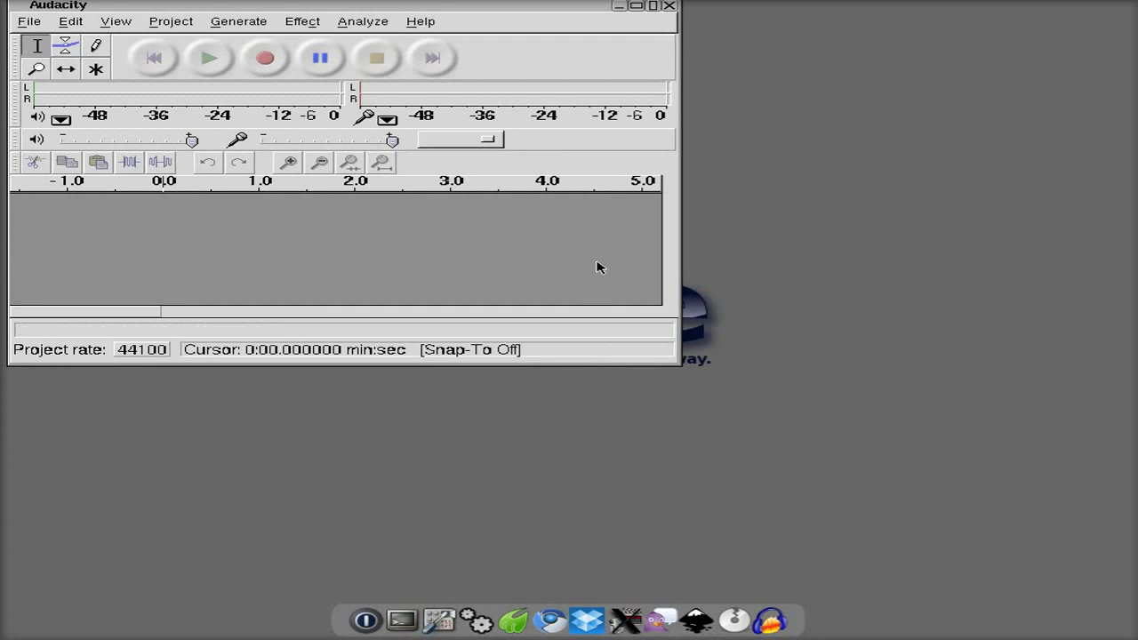
left_click(639, 7)
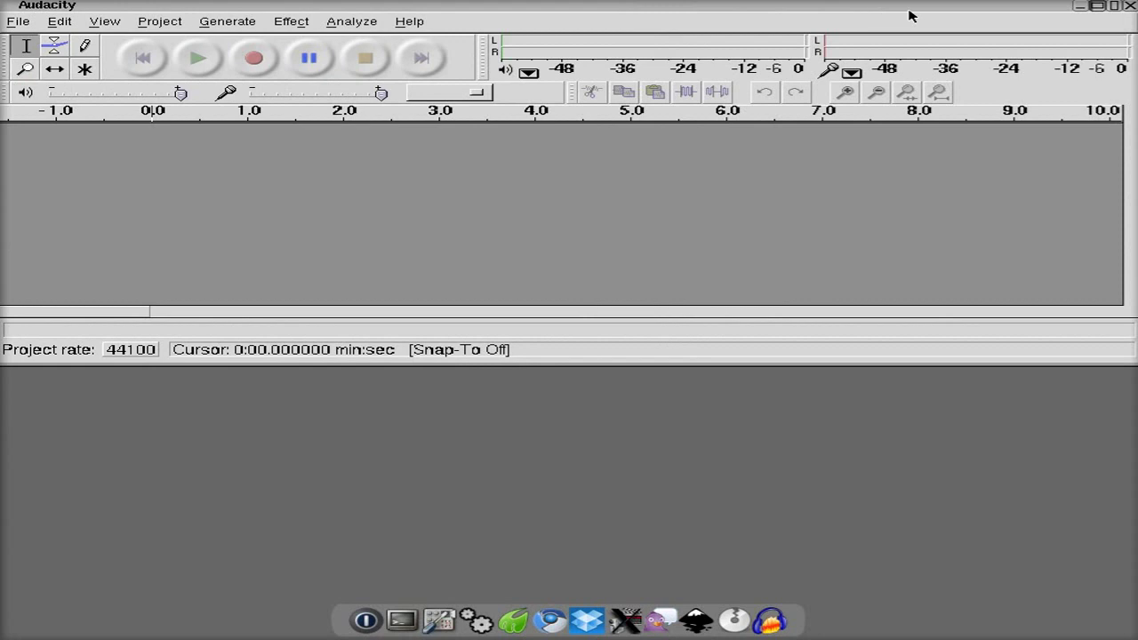
left_click(1115, 8)
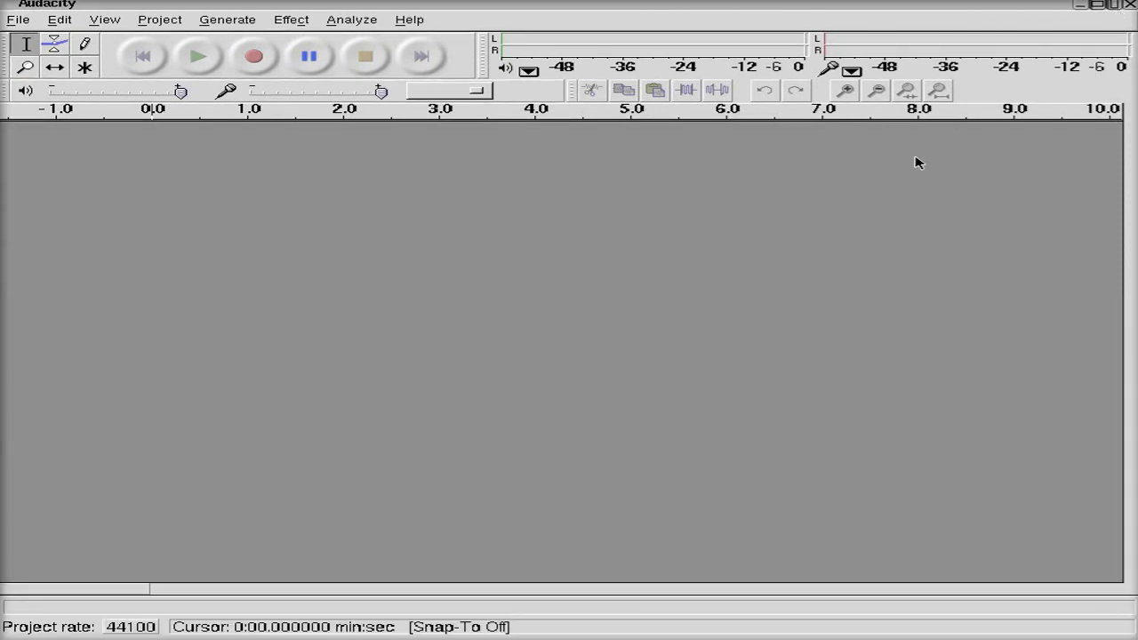
Step: Look over Audacity's available effect, analysis and help commands, and close Audacity
left_click(301, 22)
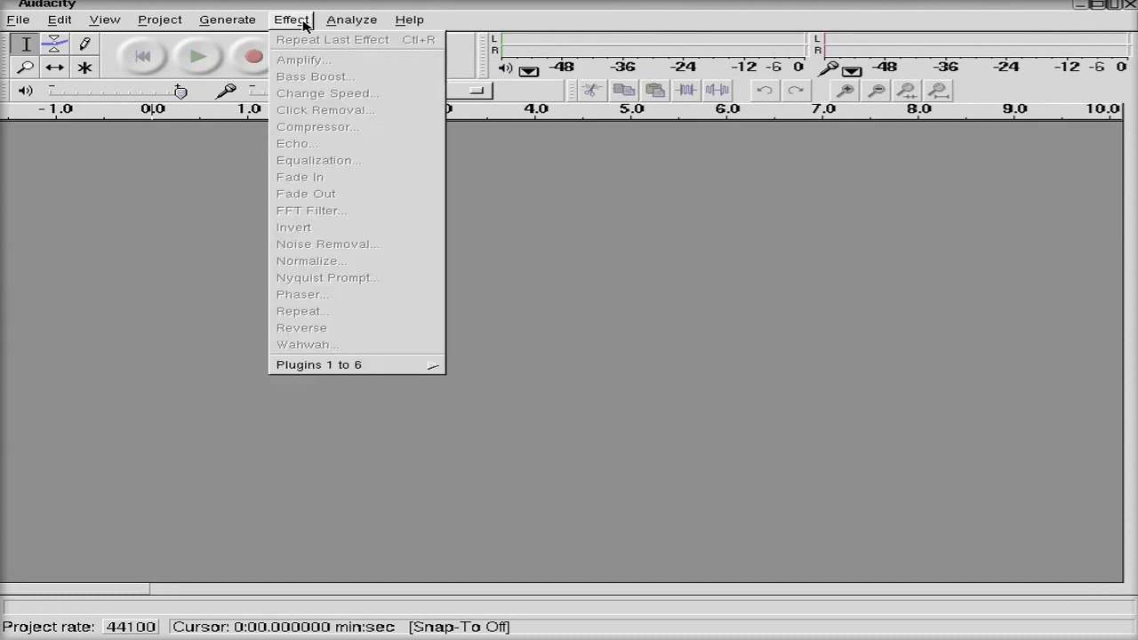
mouse_move(337, 27)
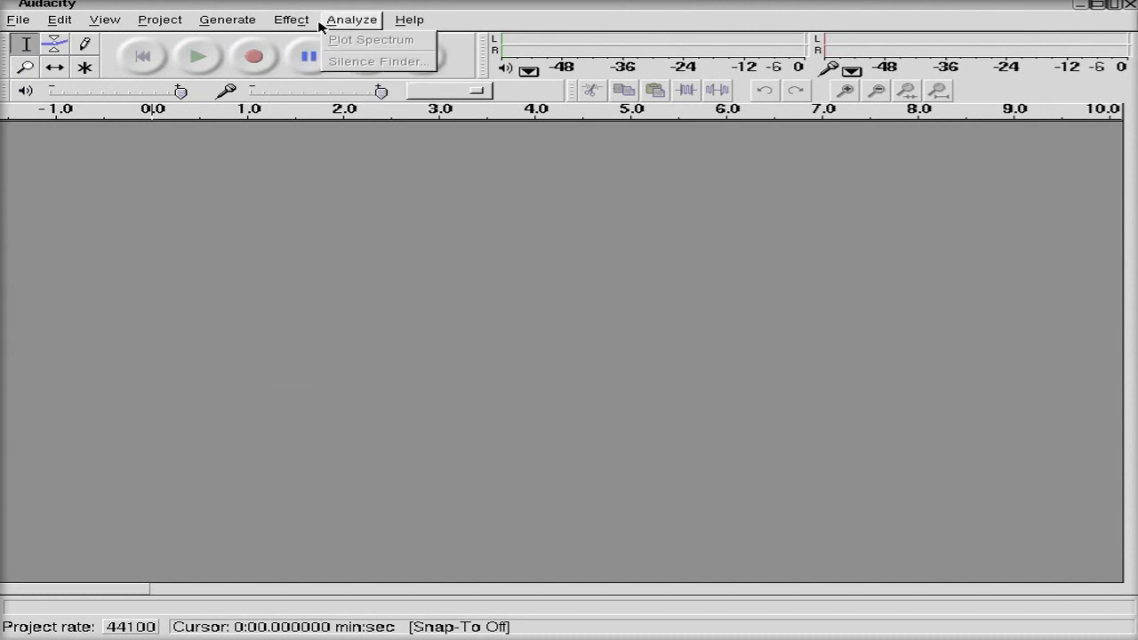
mouse_move(302, 27)
mouse_move(396, 28)
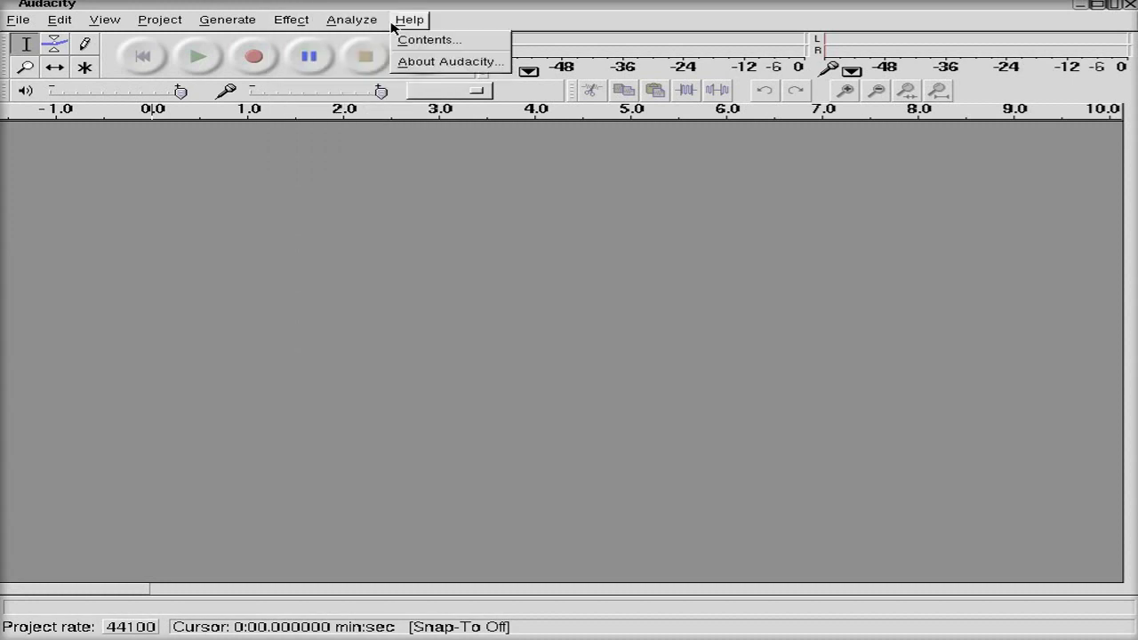
left_click(1131, 8)
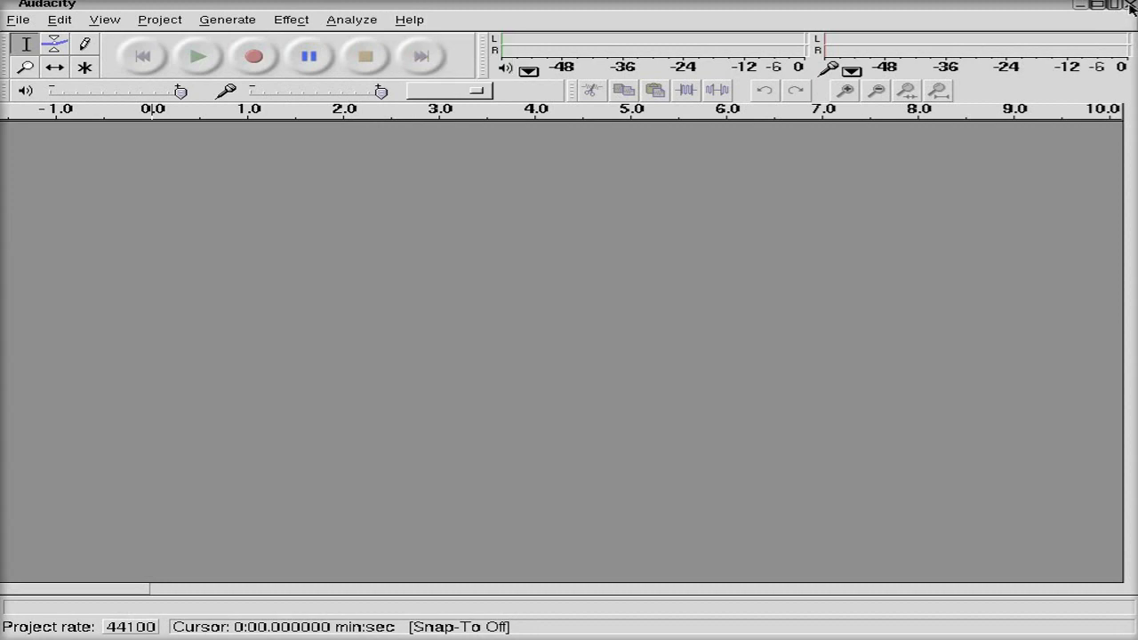
left_click(1130, 7)
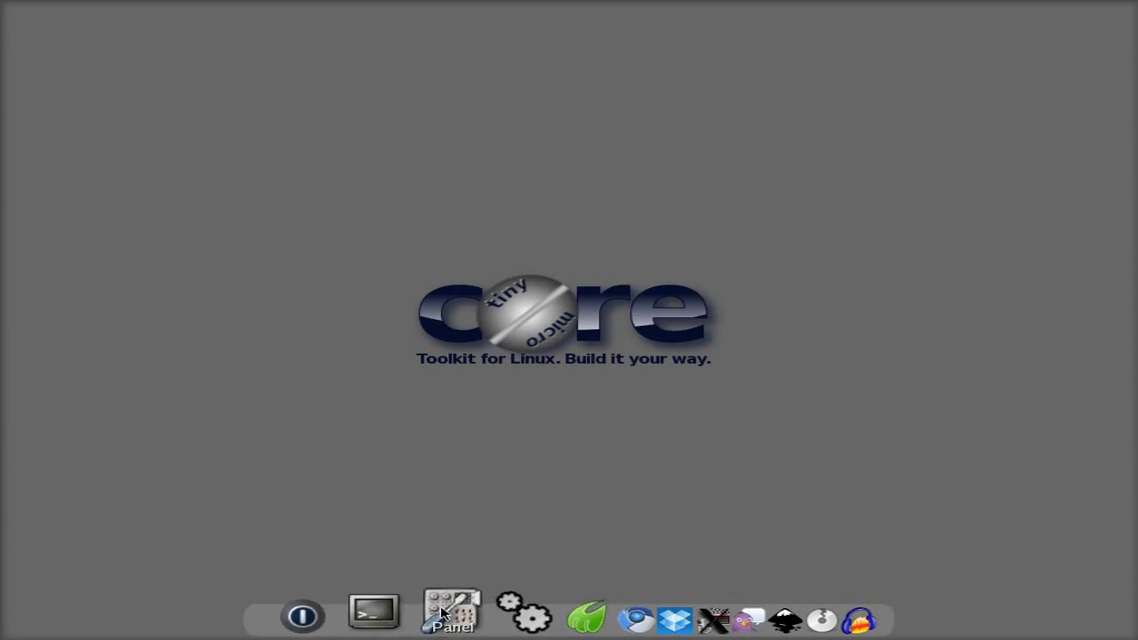
Step: Launch the system control panel from the dock to view its configuration tools and close it
left_click(449, 613)
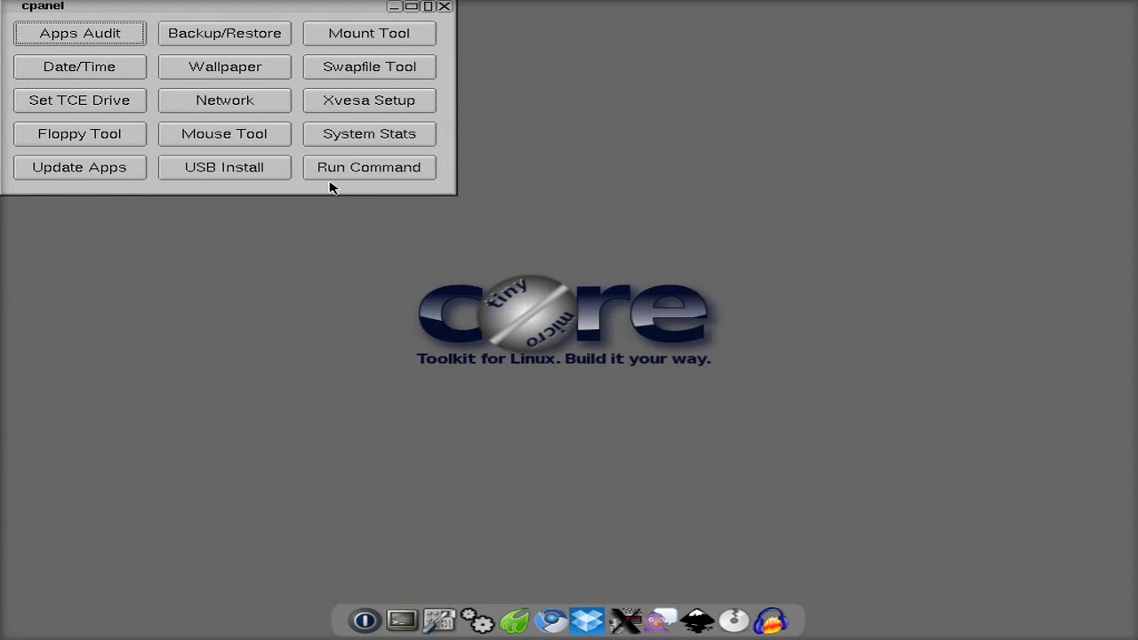
right_click(424, 406)
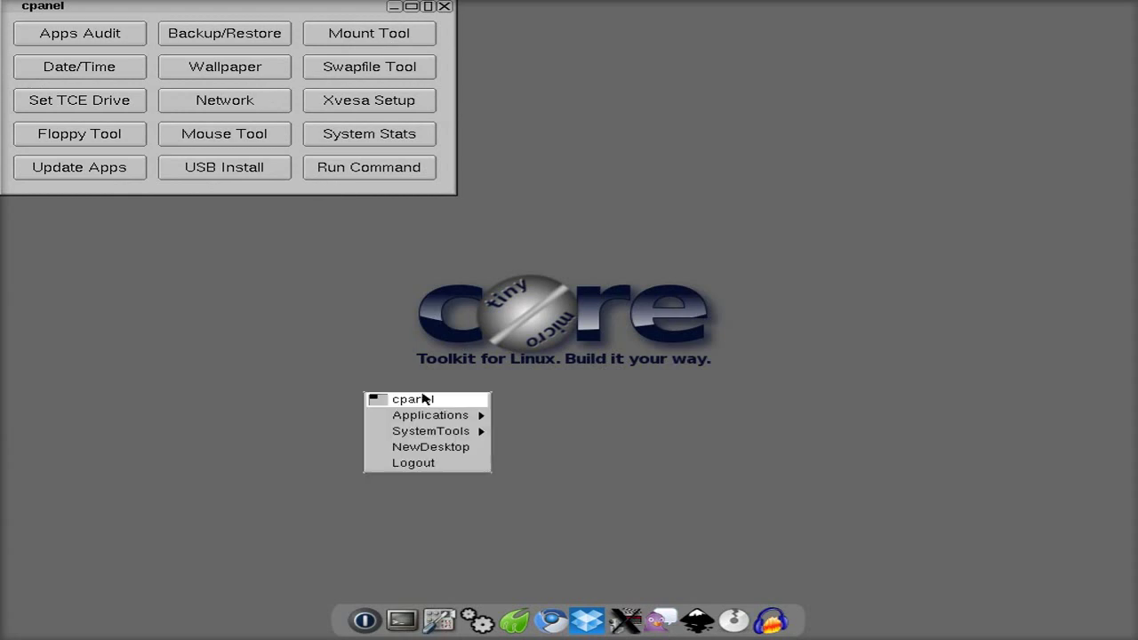
left_click(427, 346)
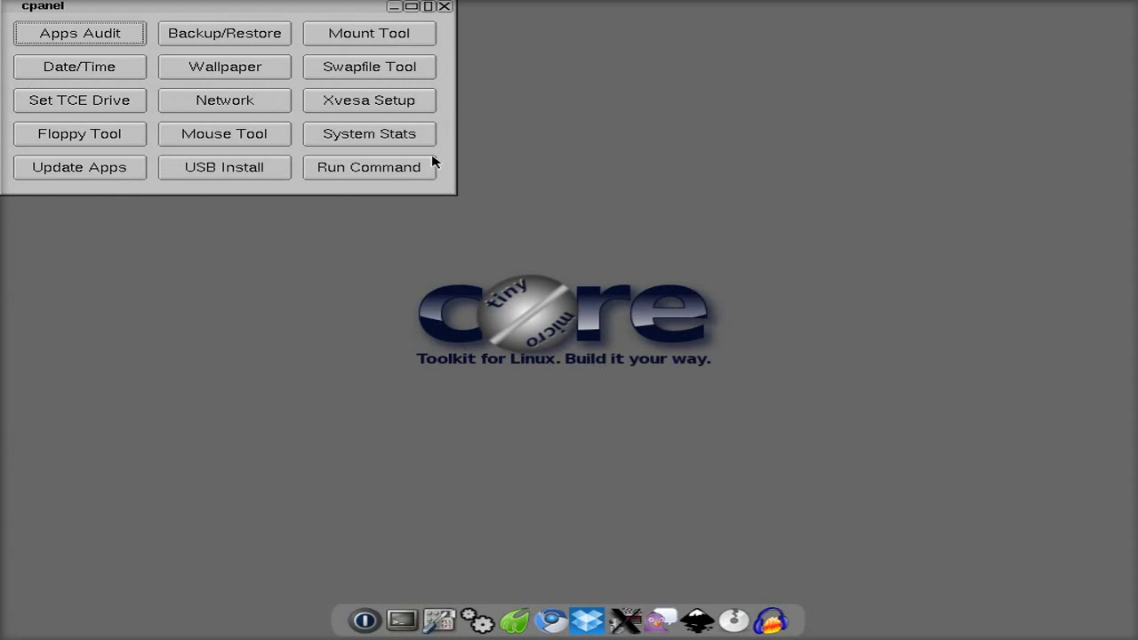
left_click(445, 8)
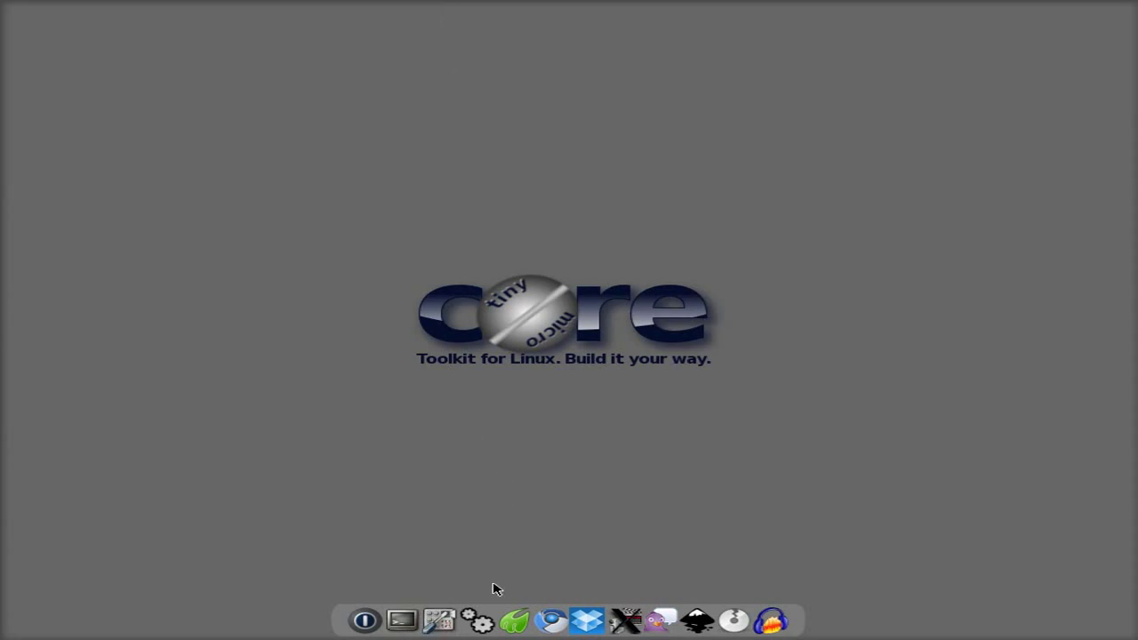
Step: Launch Appbrowser, connect to the online repository and browse the list of available extensions
left_click(480, 612)
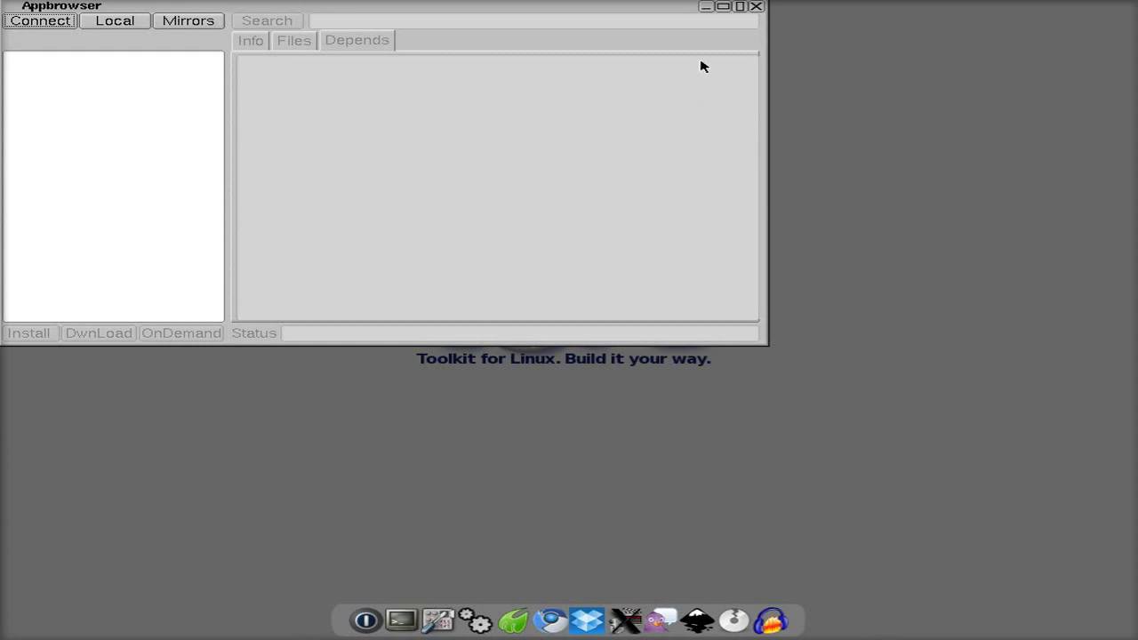
left_click(45, 25)
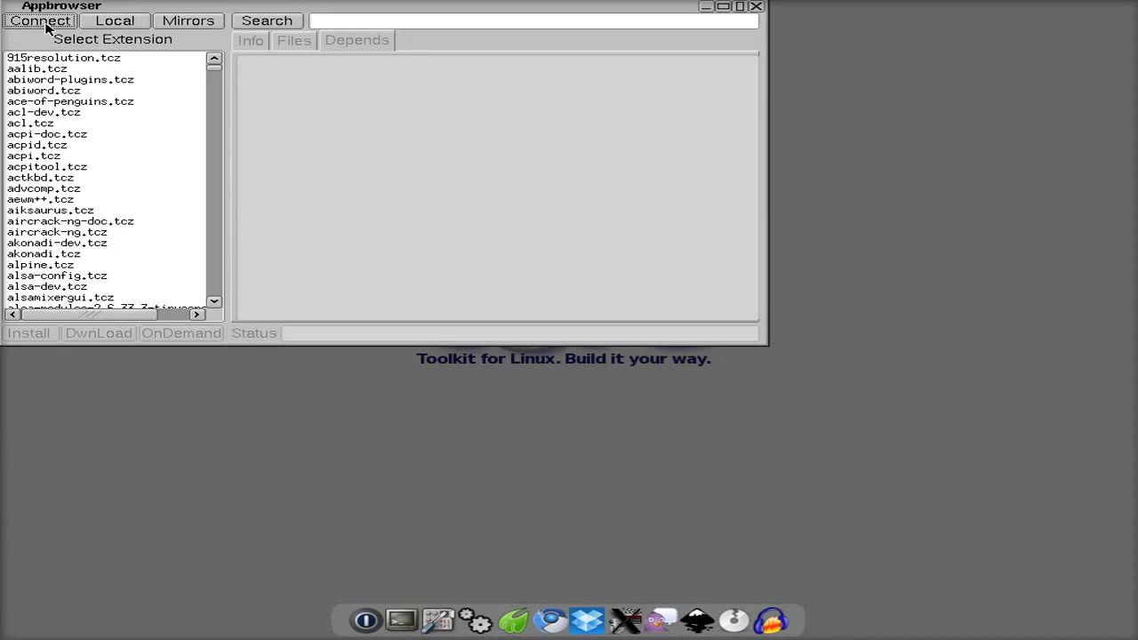
scroll(142, 166, "down", 5)
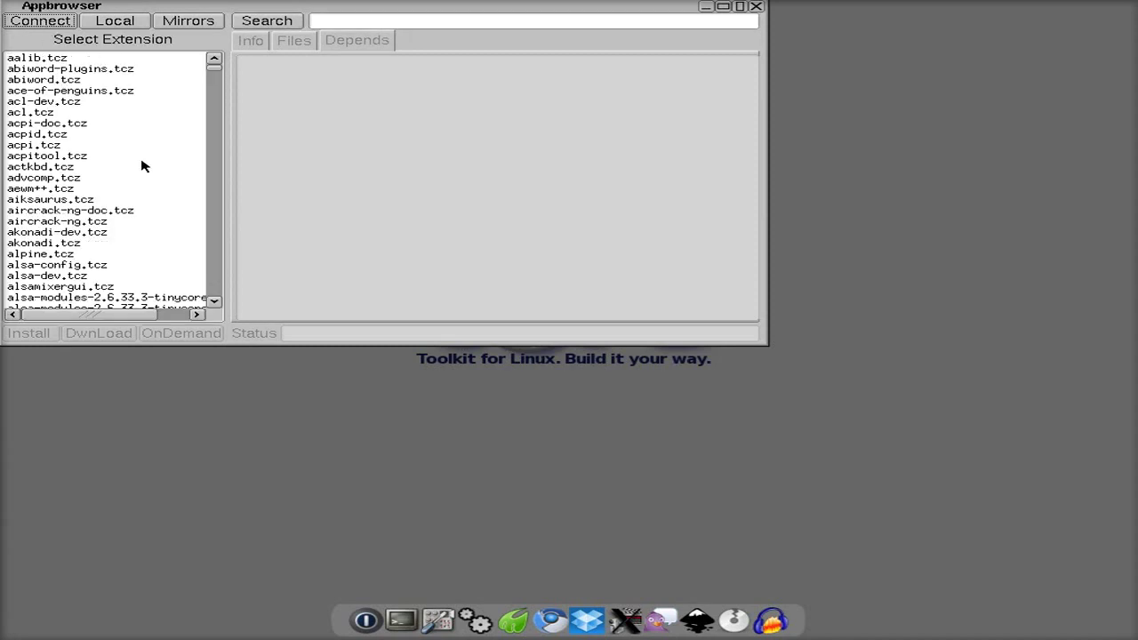
scroll(142, 167, "down", 6)
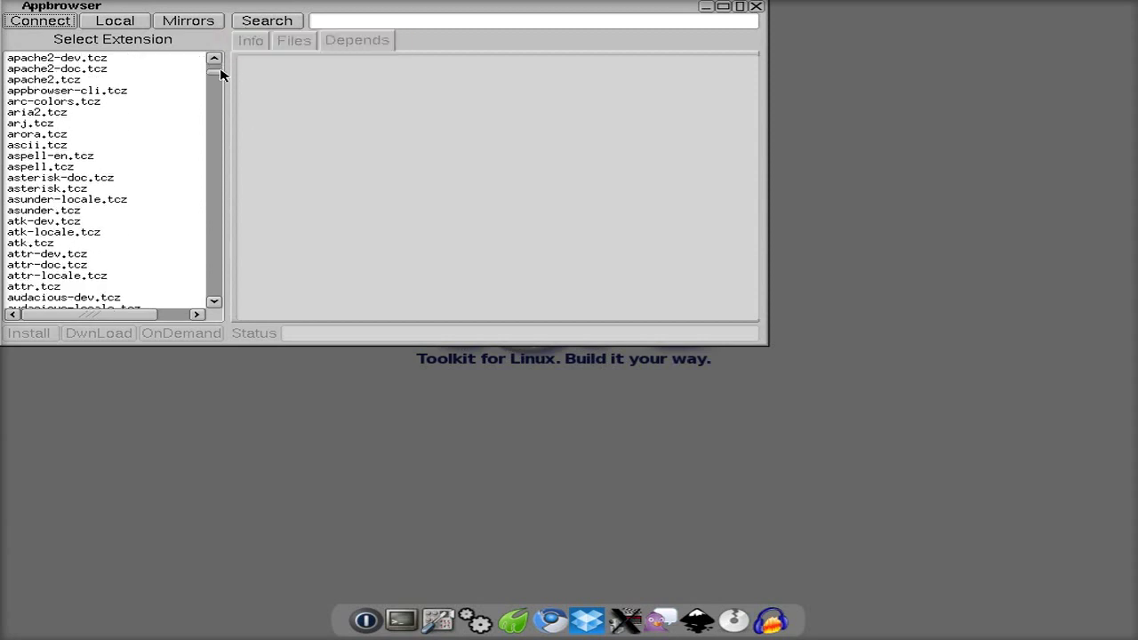
left_click_drag(220, 71, 214, 253)
scroll(89, 224, "down", 4)
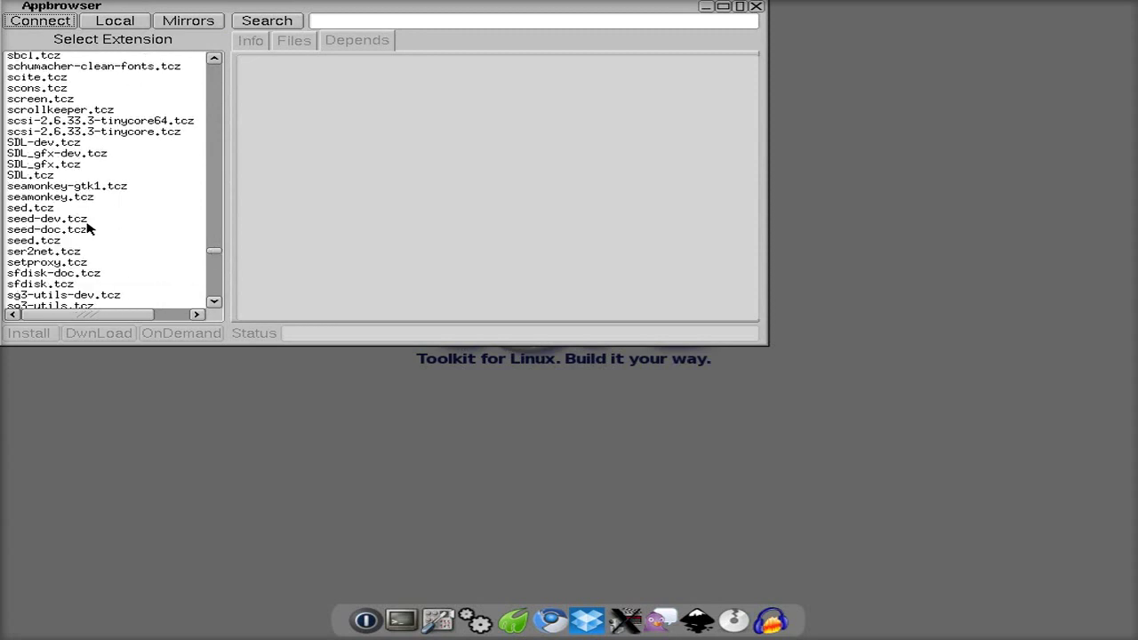
scroll(87, 228, "down", 5)
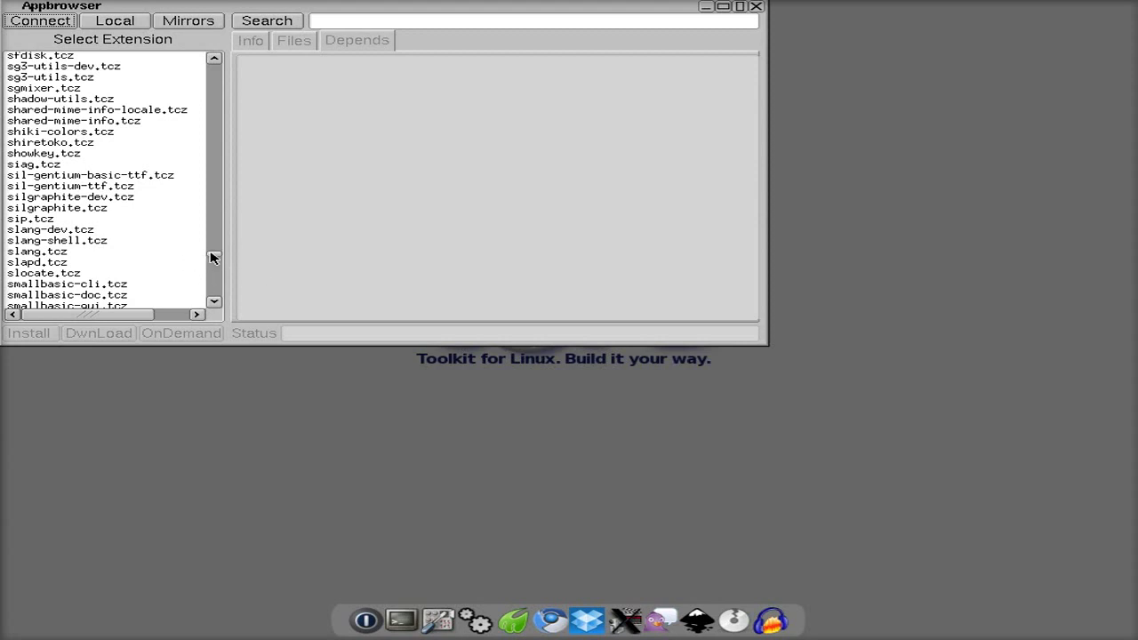
left_click_drag(213, 258, 216, 65)
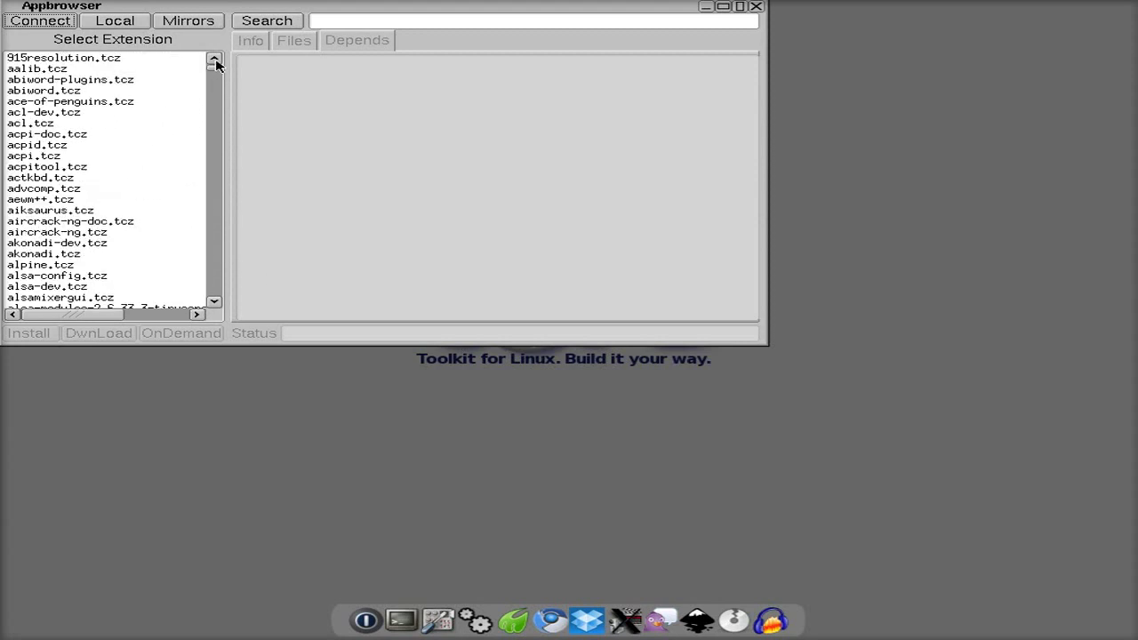
Step: View the abiword-plugins.tcz details, install the abiword.tcz extension and close Appbrowser
left_click(71, 81)
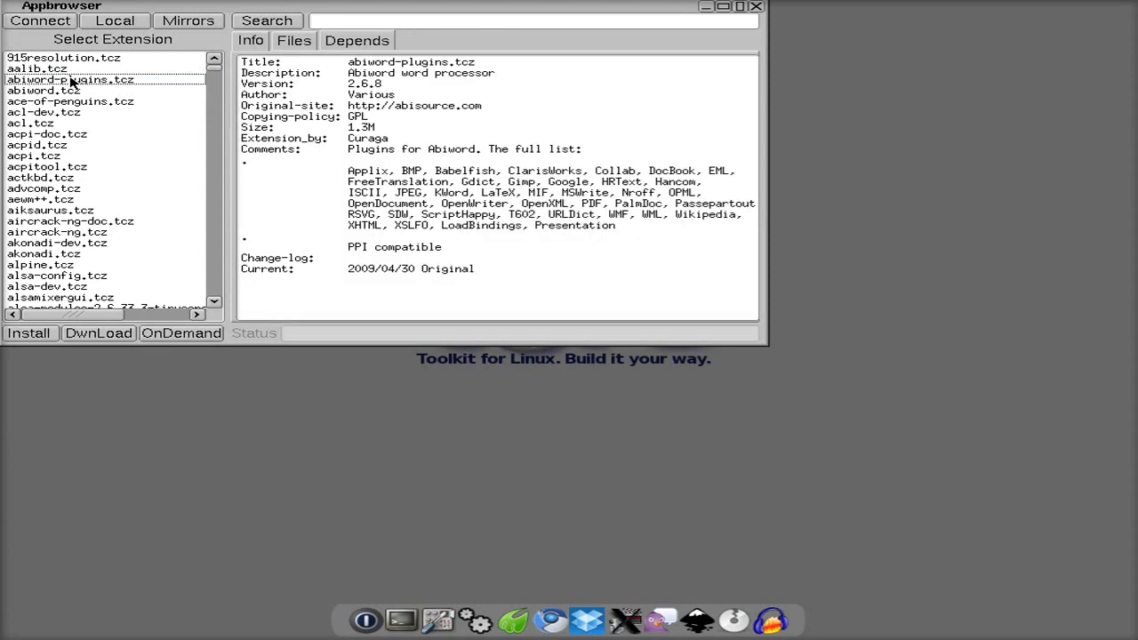
left_click(66, 92)
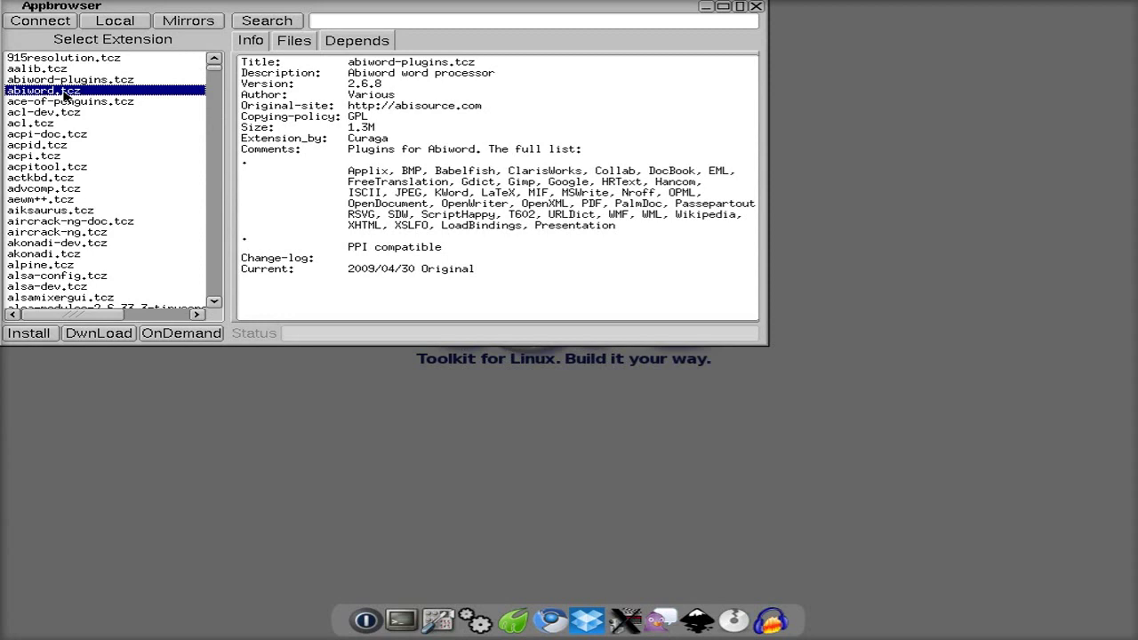
left_click(50, 333)
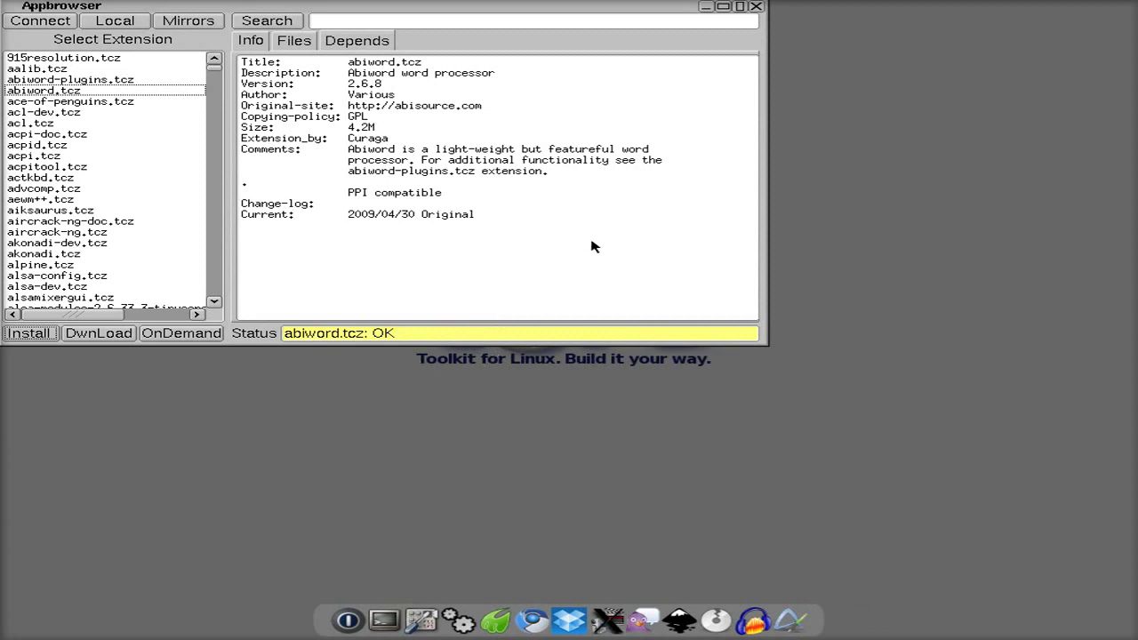
left_click(756, 7)
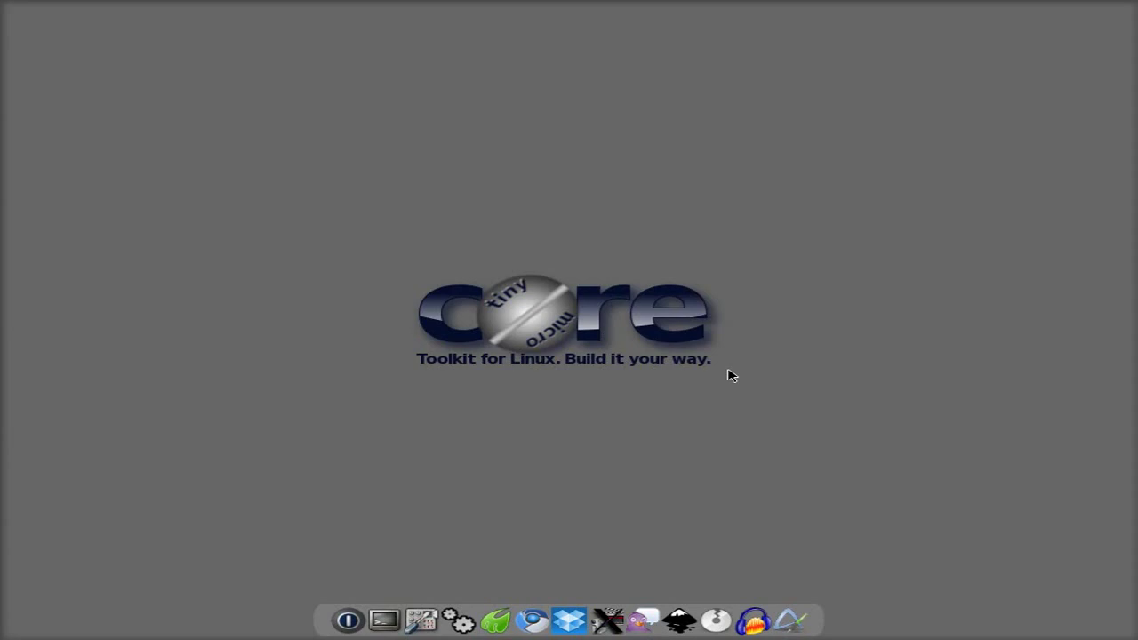
Step: Launch the AbiWord word processor from the dock and expand its window to fill the whole screen
left_click(791, 618)
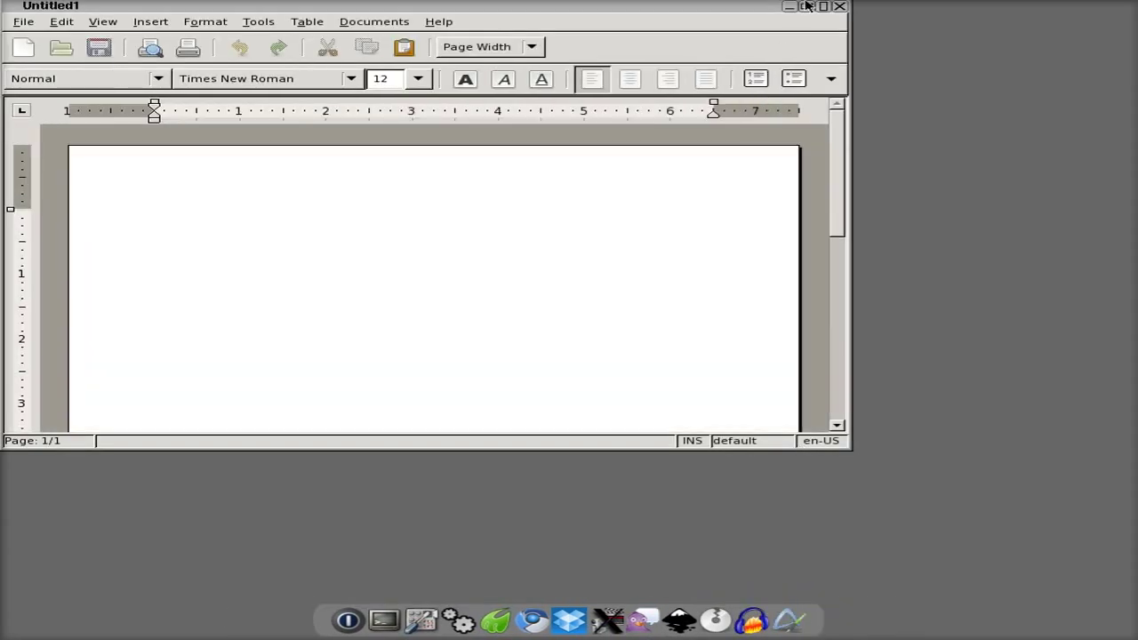
left_click(806, 6)
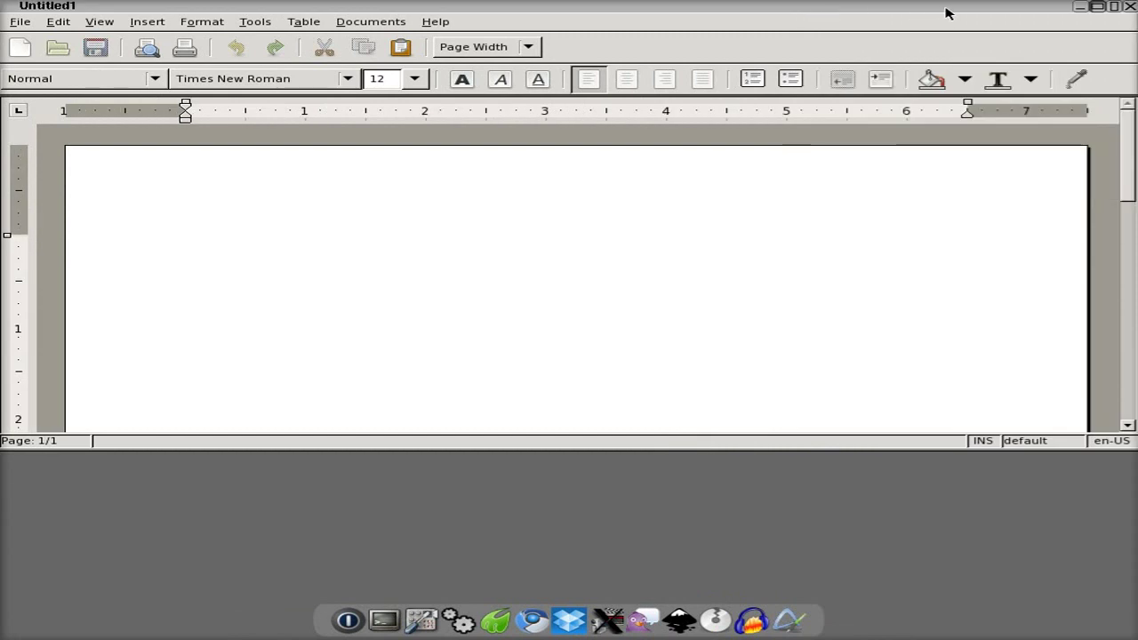
left_click(1114, 7)
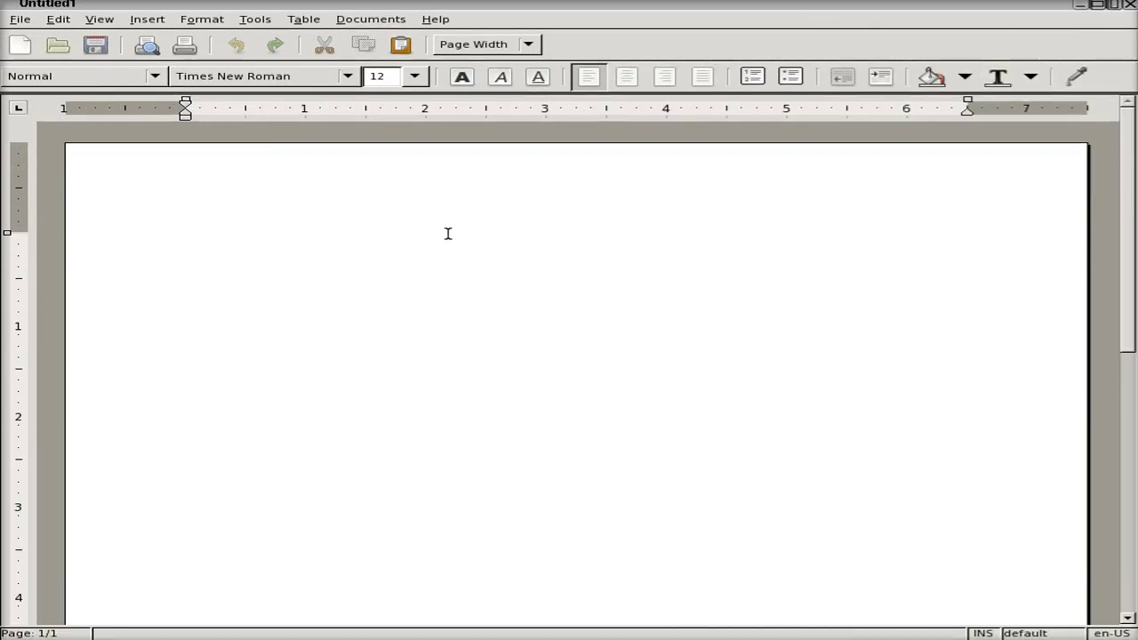
Step: Show the file formats offered for saving the blank AbiWord document, cancel the save and close AbiWord
left_click(20, 19)
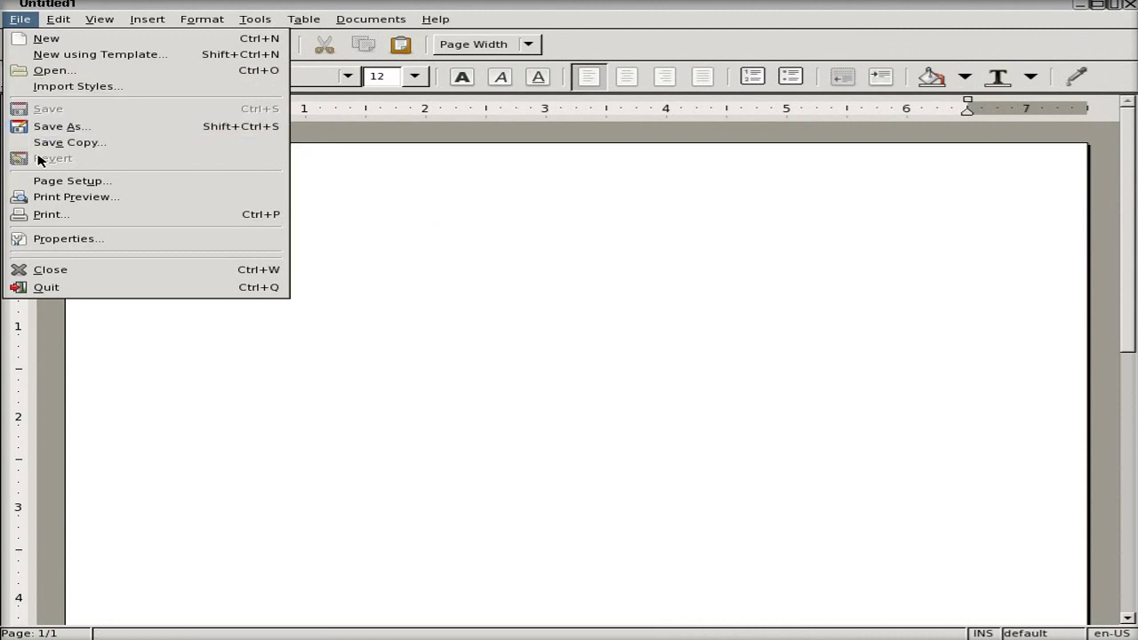
left_click(40, 129)
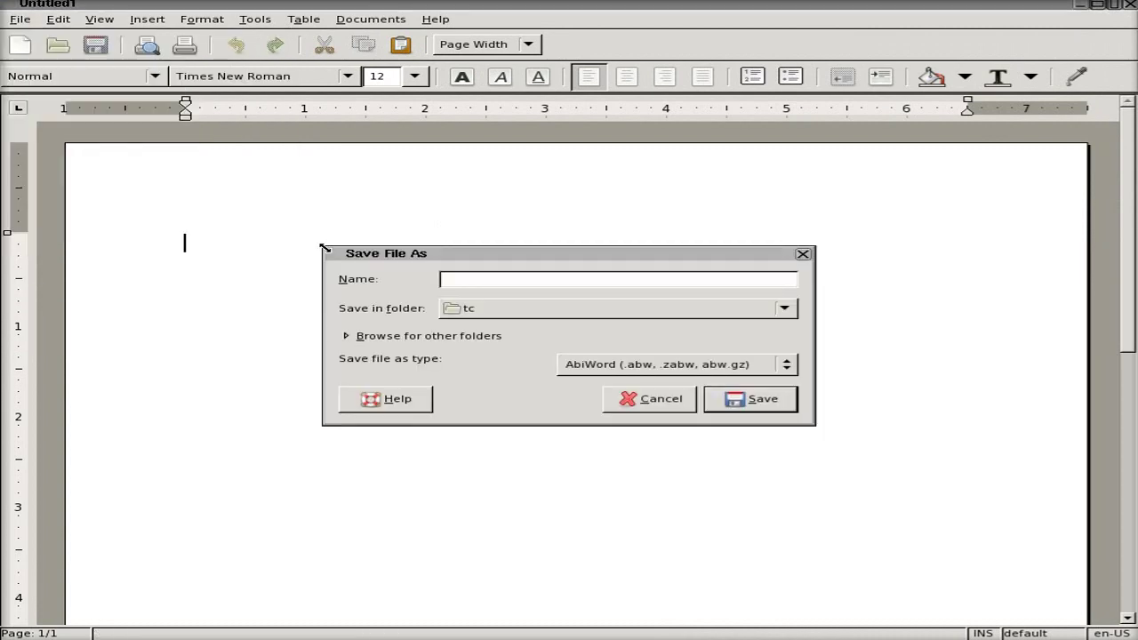
left_click(789, 366)
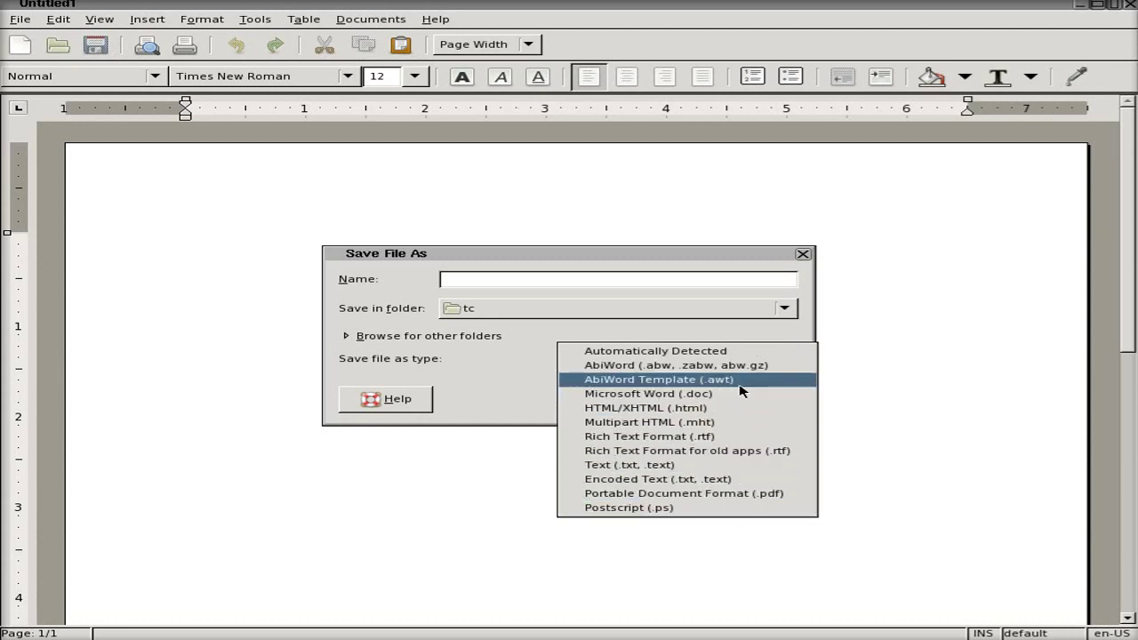
left_click(840, 358)
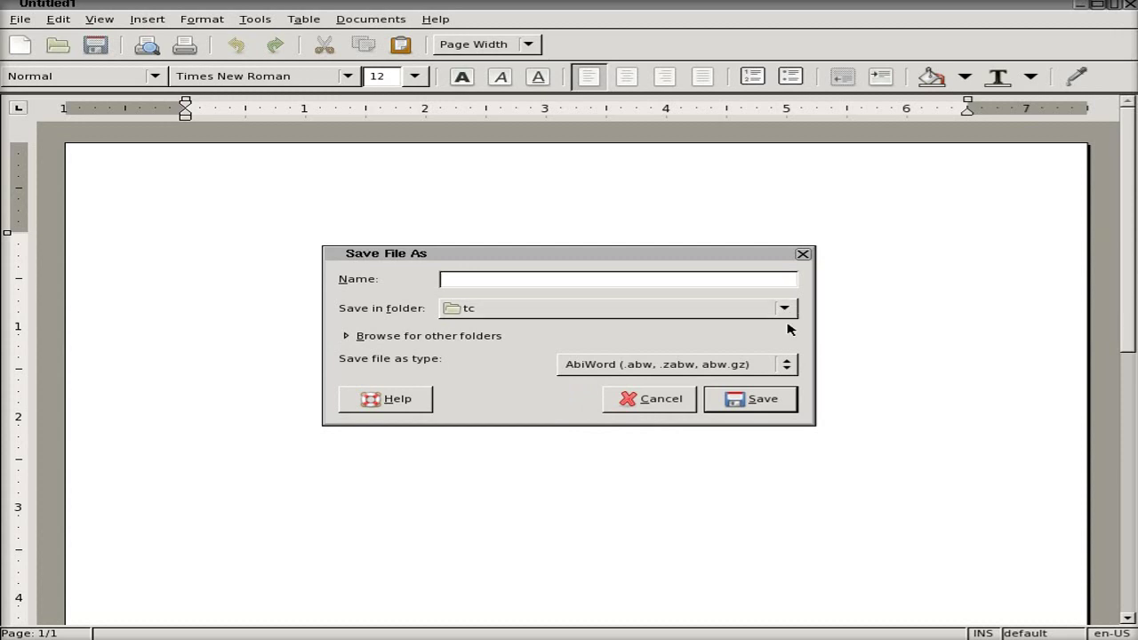
left_click(671, 402)
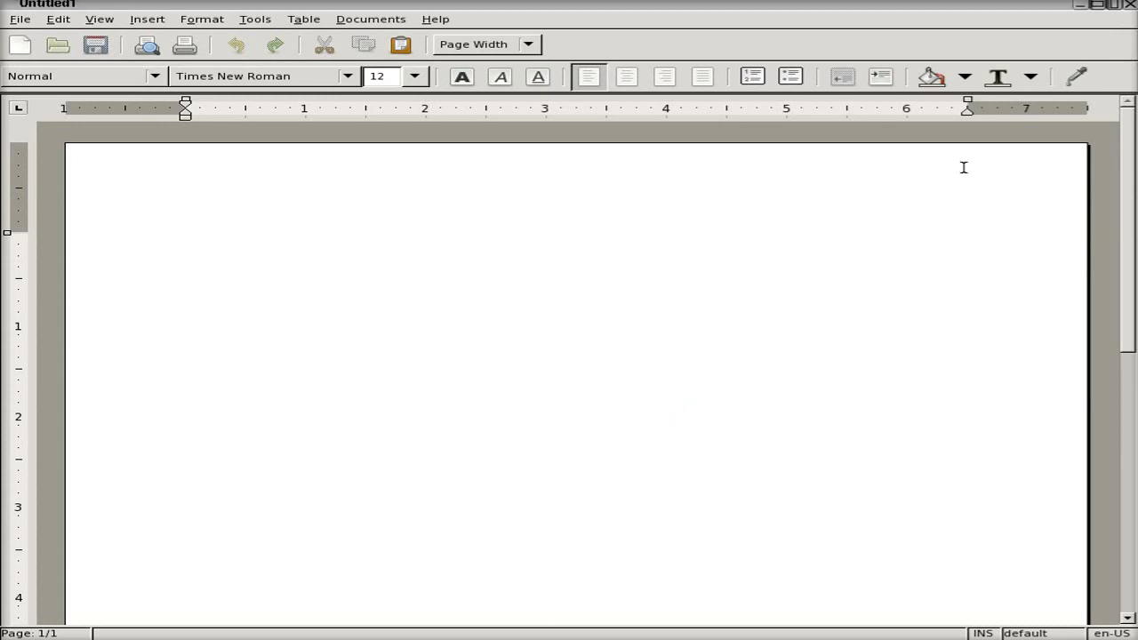
left_click(1129, 6)
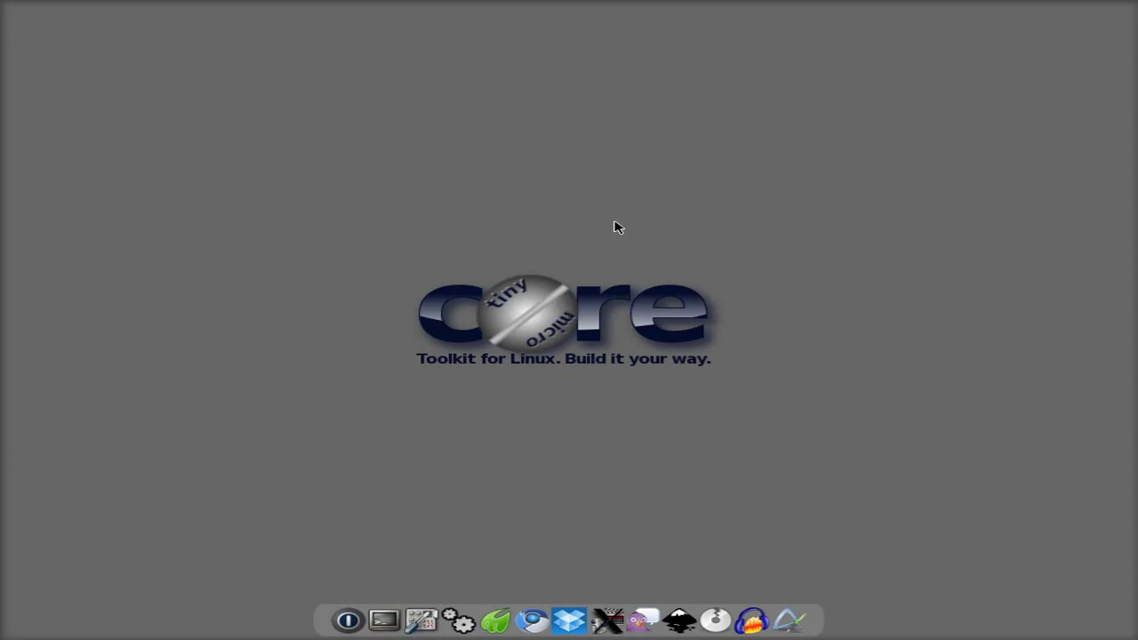